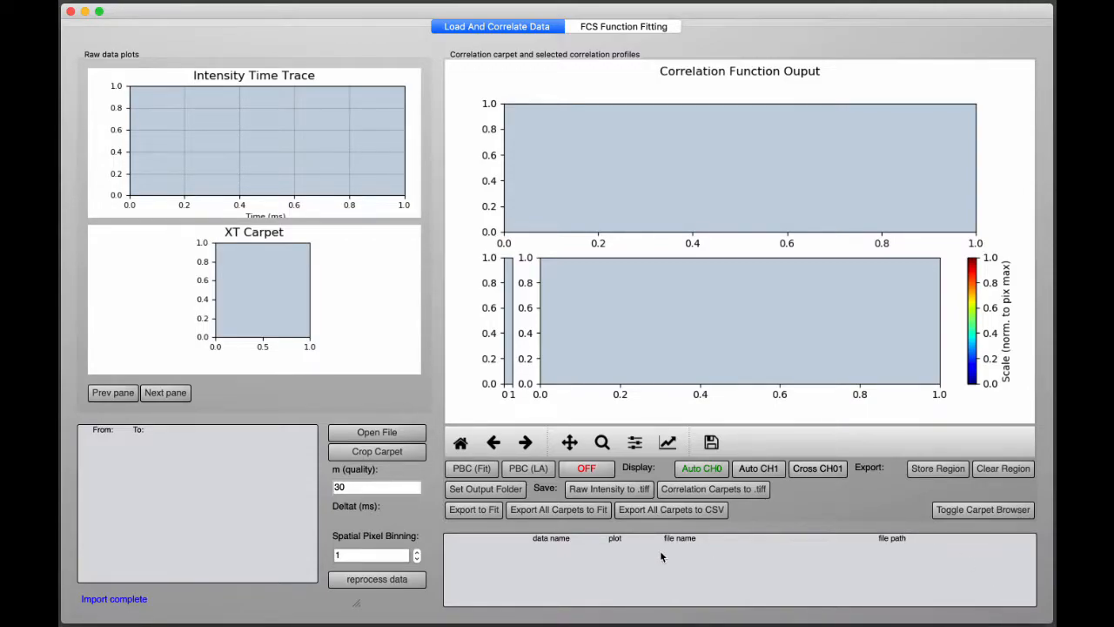
Open the three D_0p2 intensity carpet TIFF files ending in prob_0_3_, prob_0_8_ and prob_0_9_ from the intensity_carpets folder.
click(416, 434)
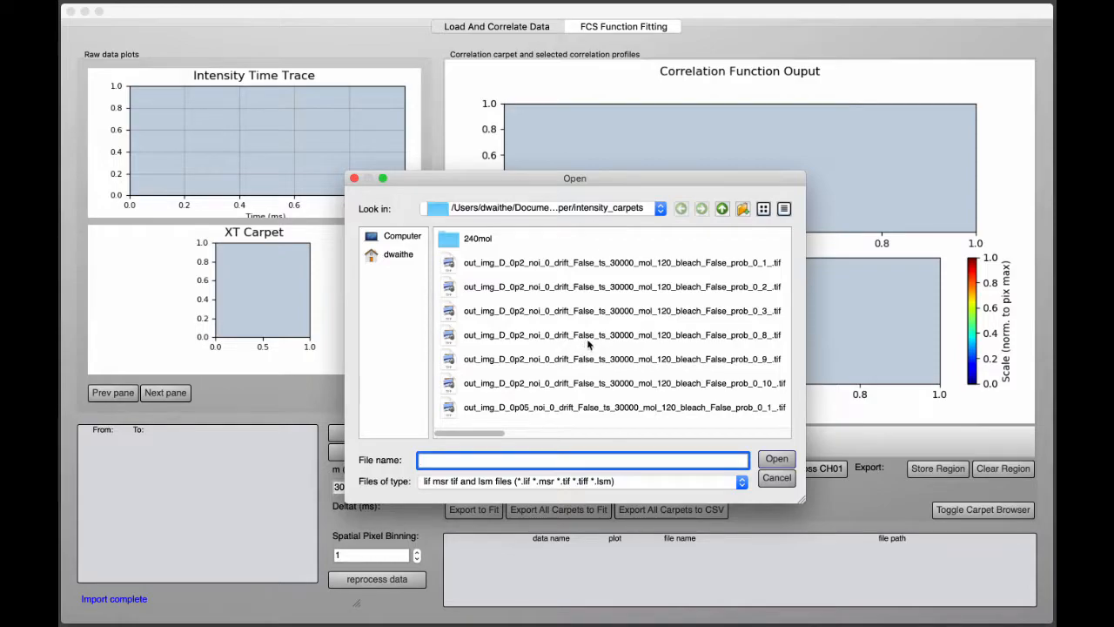
click(545, 317)
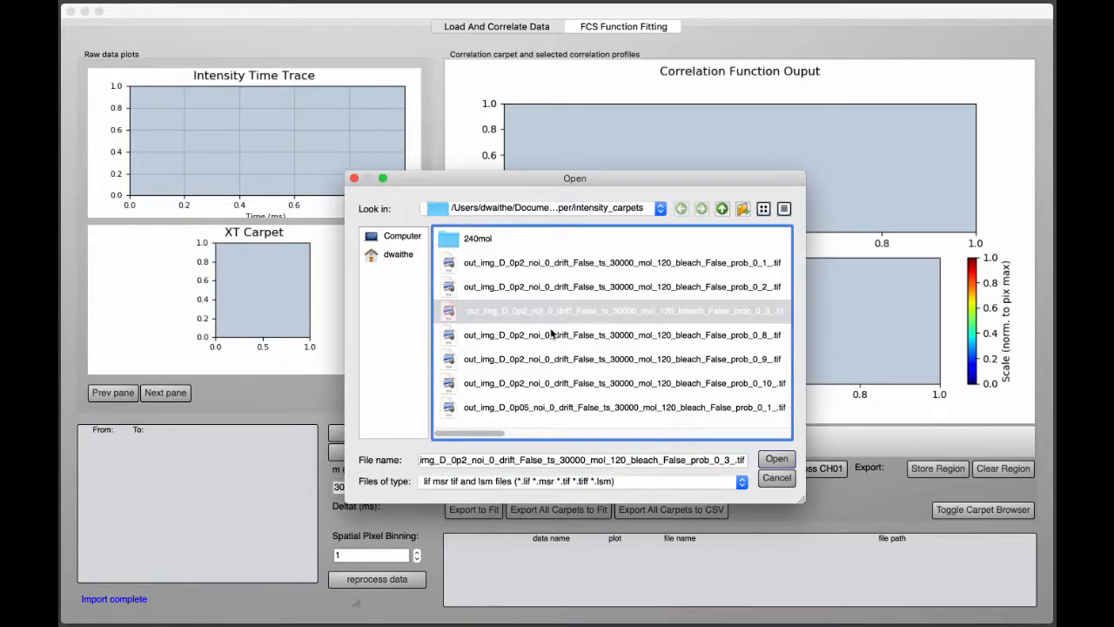
shift+click(541, 341)
shift+click(574, 358)
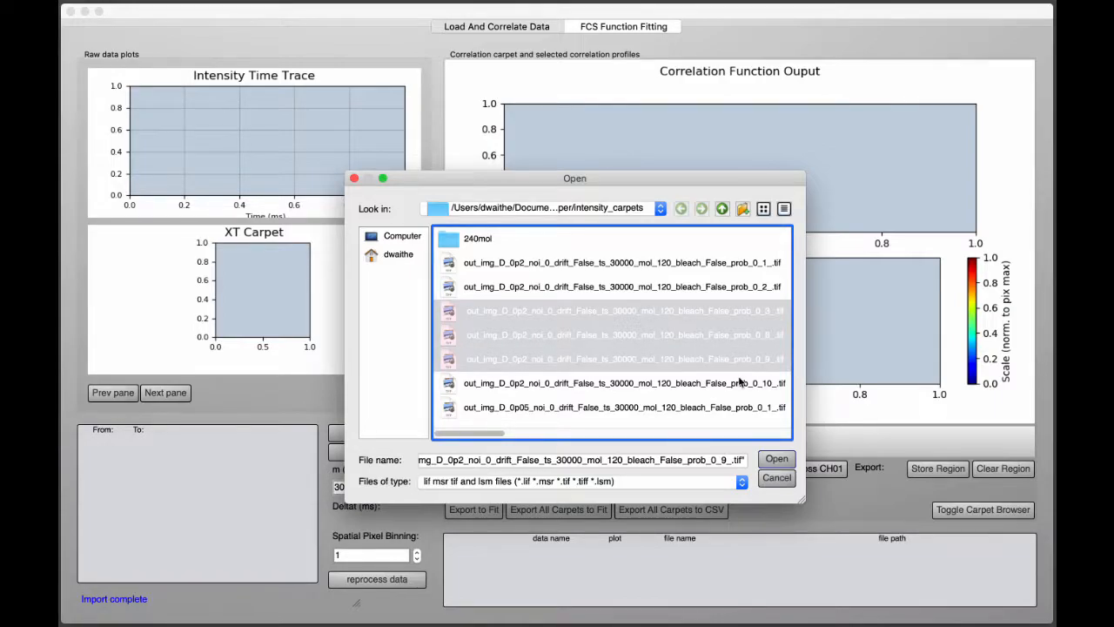
click(777, 459)
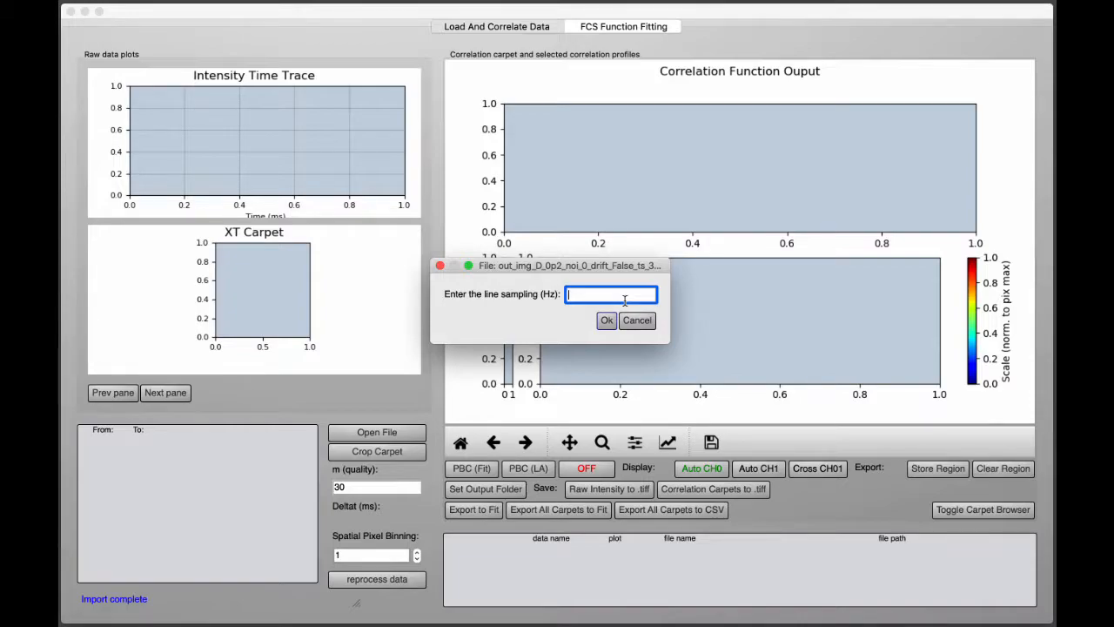
Set the line sampling to 1800 Hz and the pixel dwell time to 2.15 us, and use these parameters for the remaining images.
text(1800)
click(610, 321)
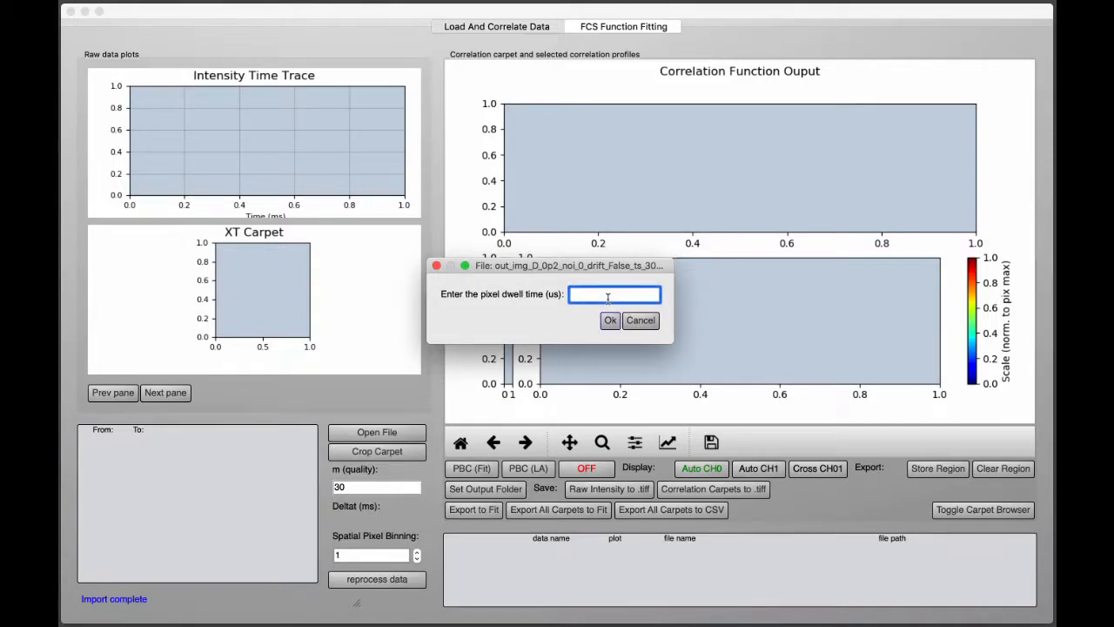
text(2.15)
click(612, 322)
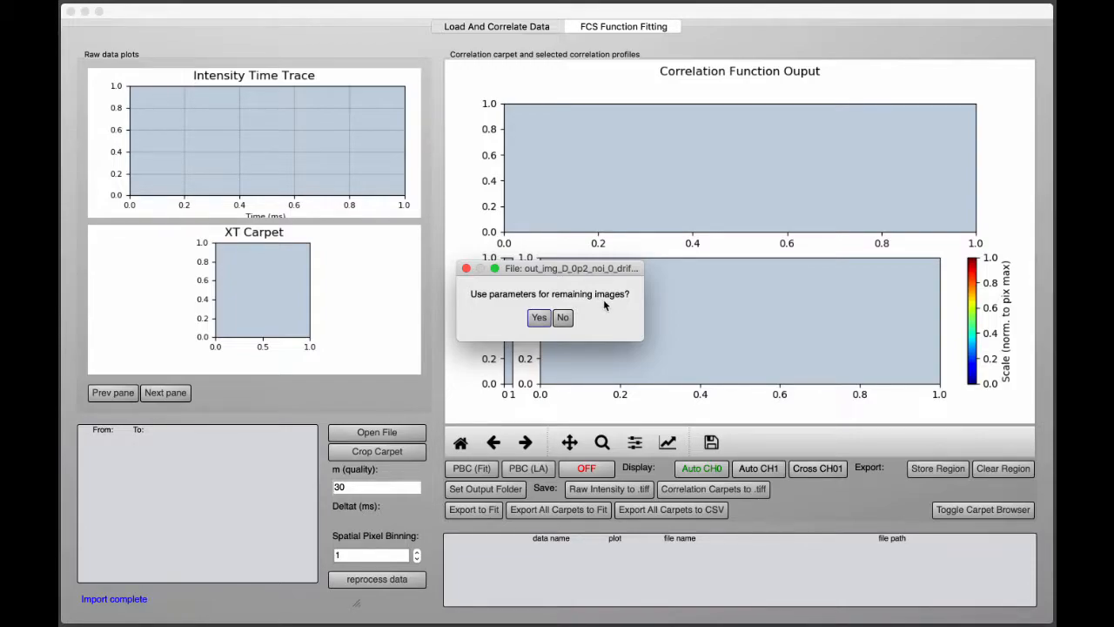
click(540, 319)
click(539, 318)
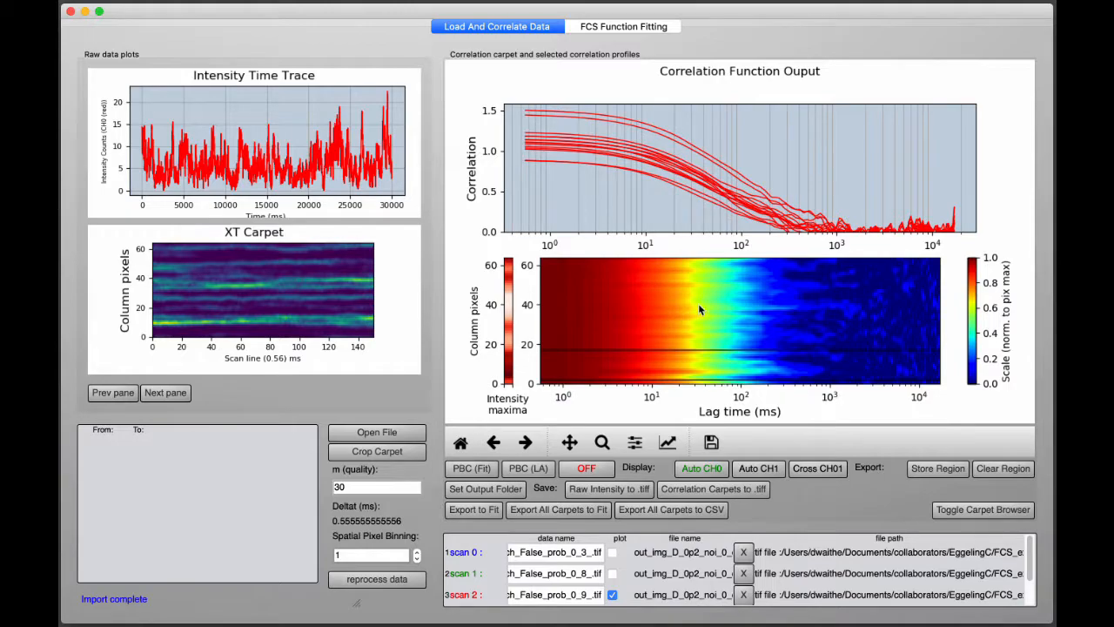
Switch the displayed plots between scan 1 and scan 0, finishing with scan 1 plotted.
click(612, 574)
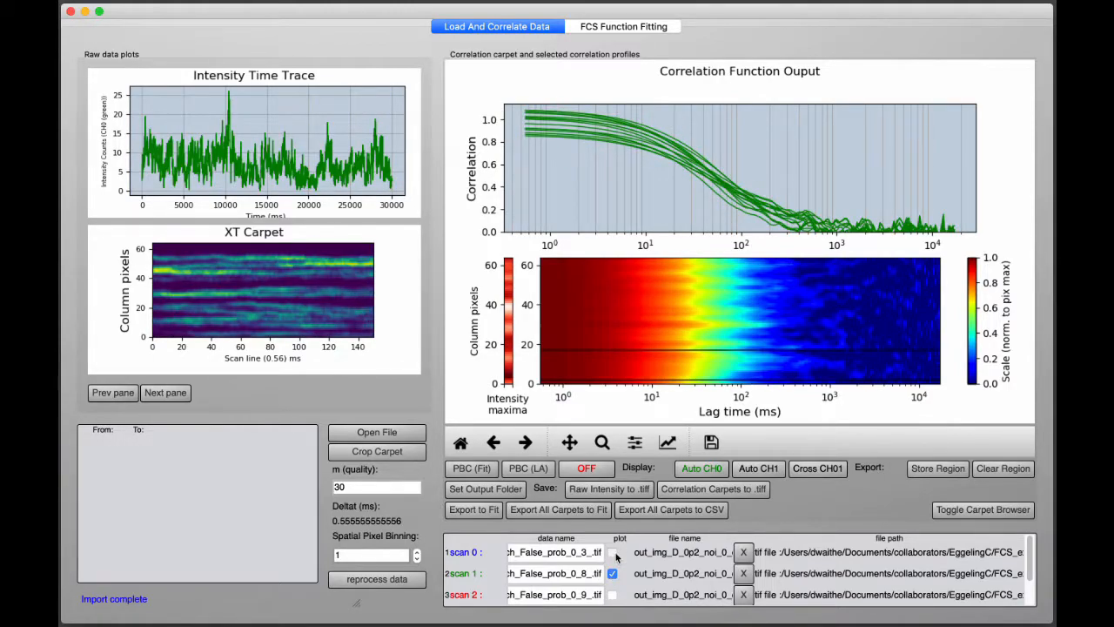
click(613, 553)
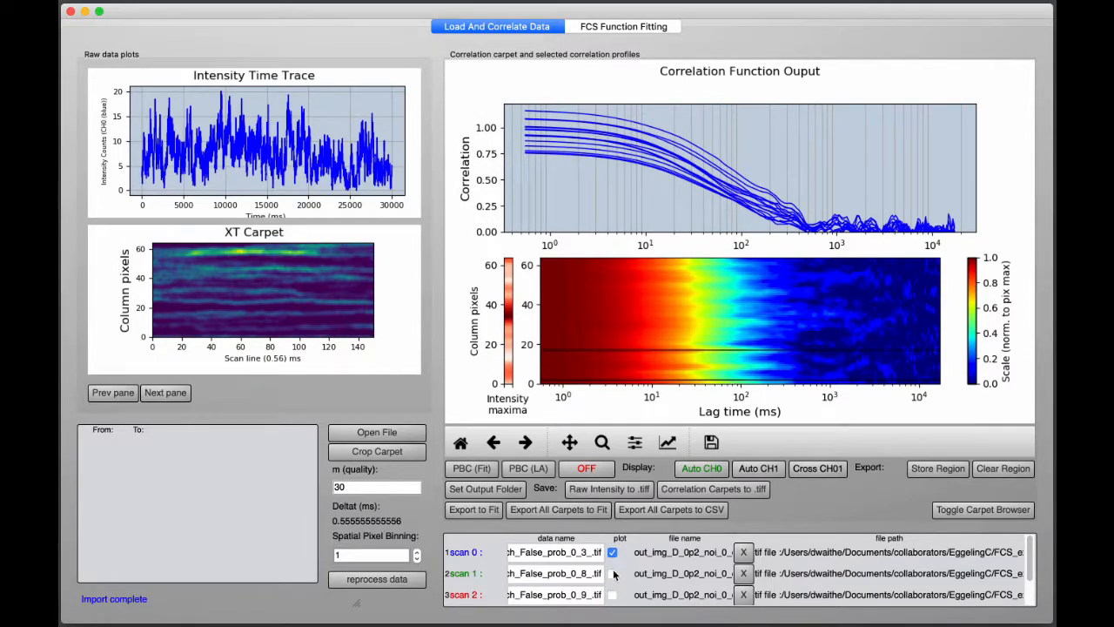
click(612, 574)
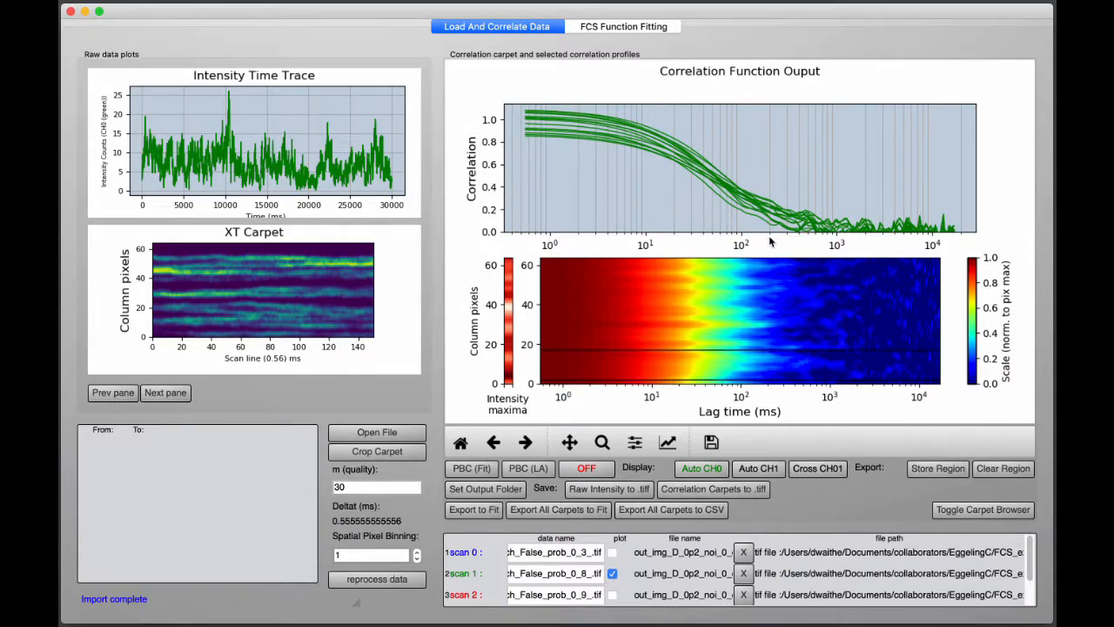
Select column pixels about 13 to 55 on scan 1's correlation carpet and advance the XT carpet to scan lines 300–450.
click(724, 294)
drag(728, 300, 728, 343)
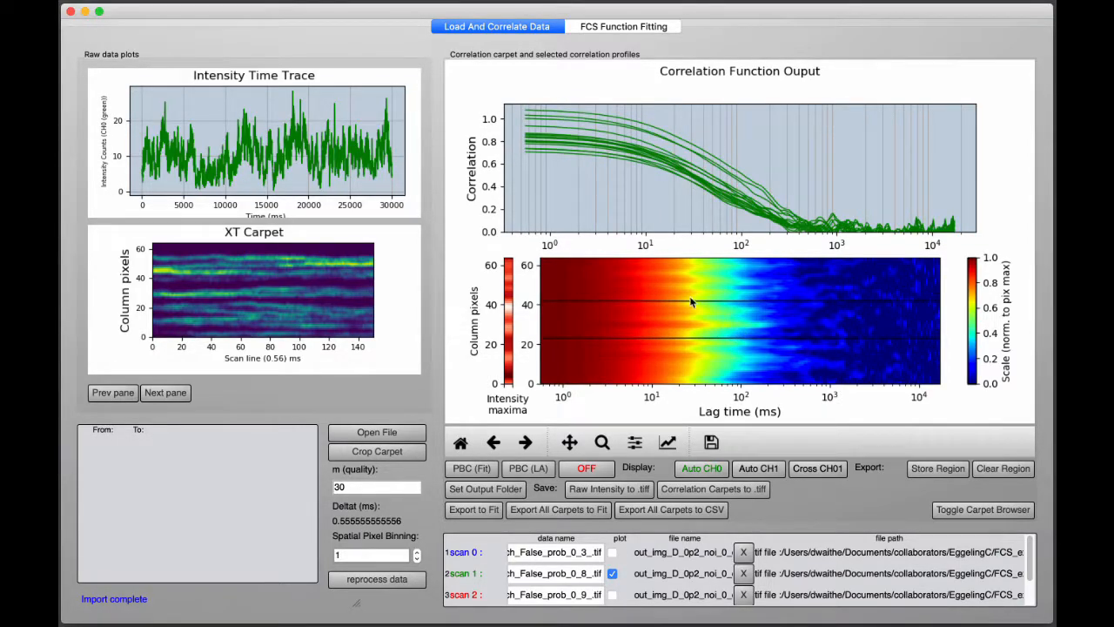
drag(703, 282, 704, 360)
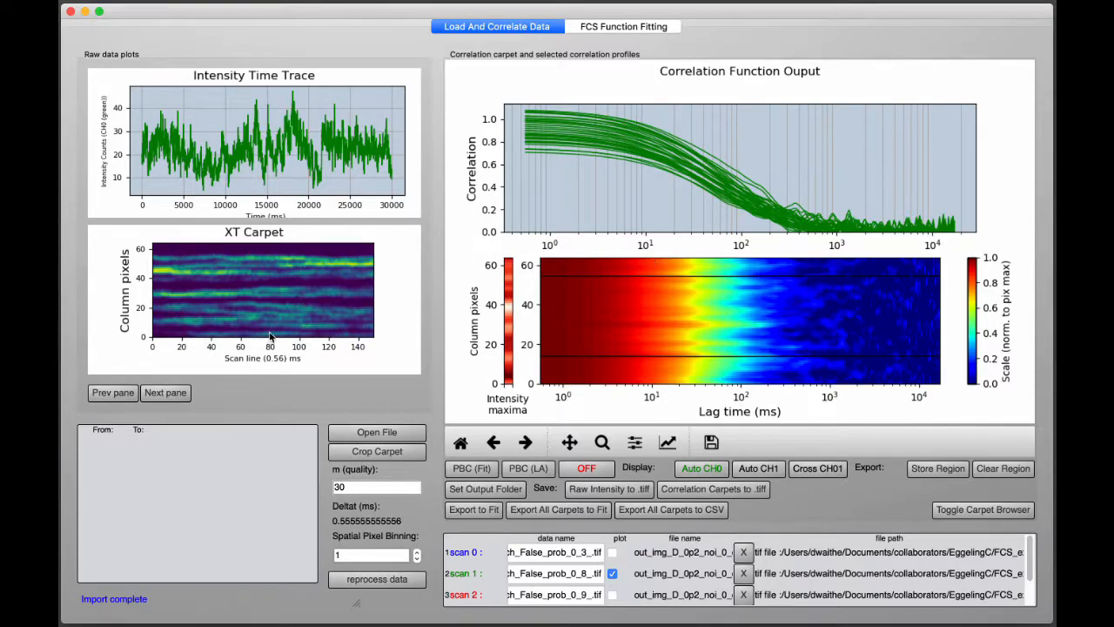
click(165, 393)
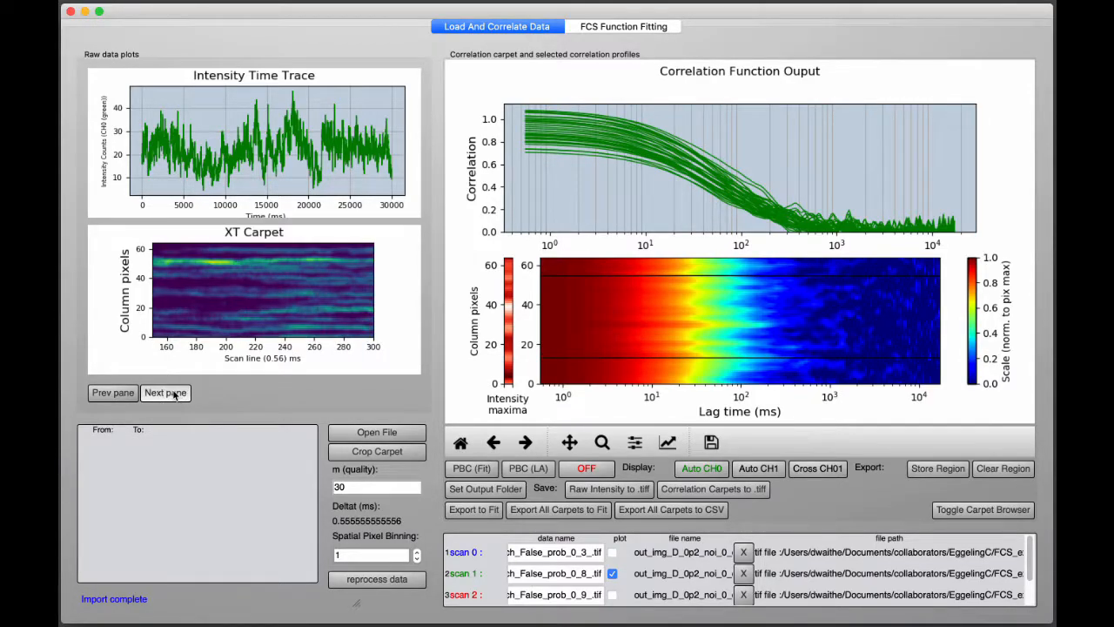
click(174, 394)
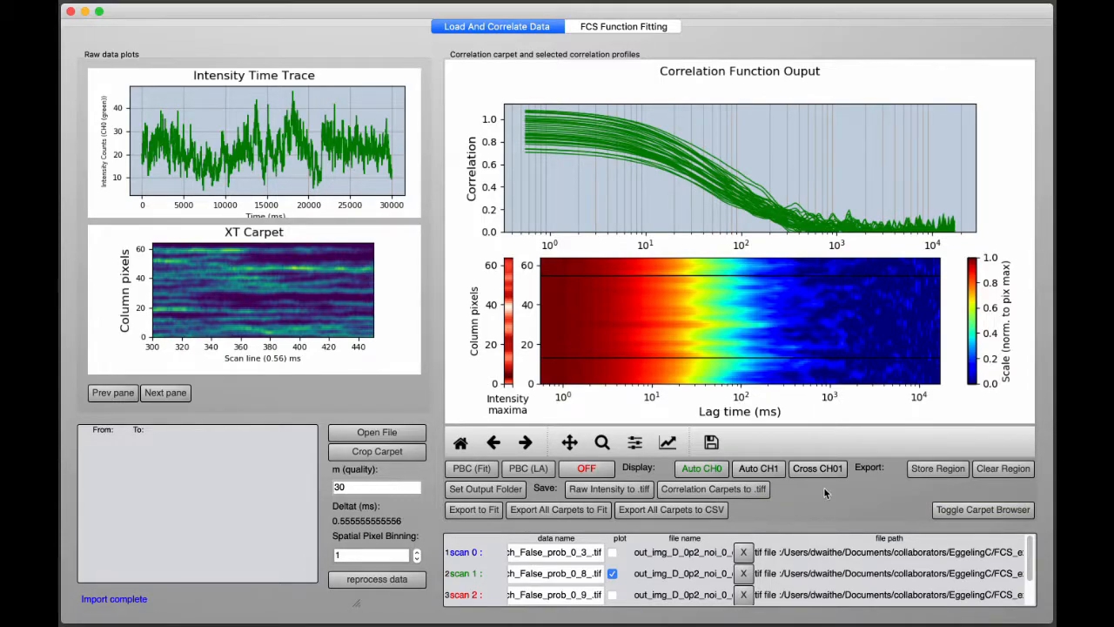
Show the carpet browser as a separate window, enlarge and reposition it, and return it to the main view.
click(1005, 512)
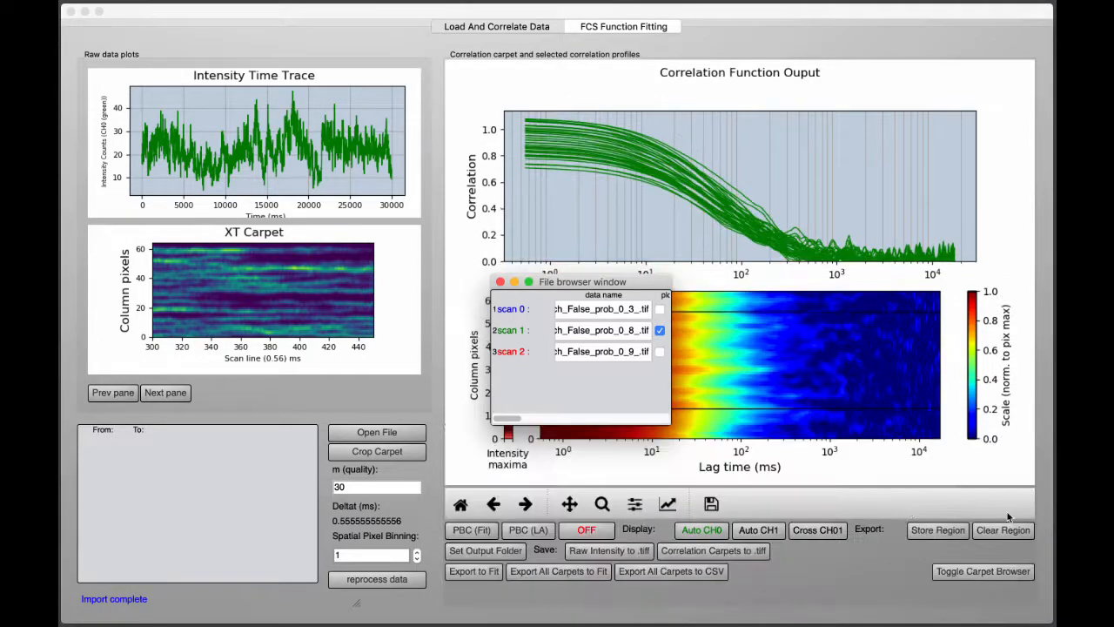
drag(670, 424, 1030, 616)
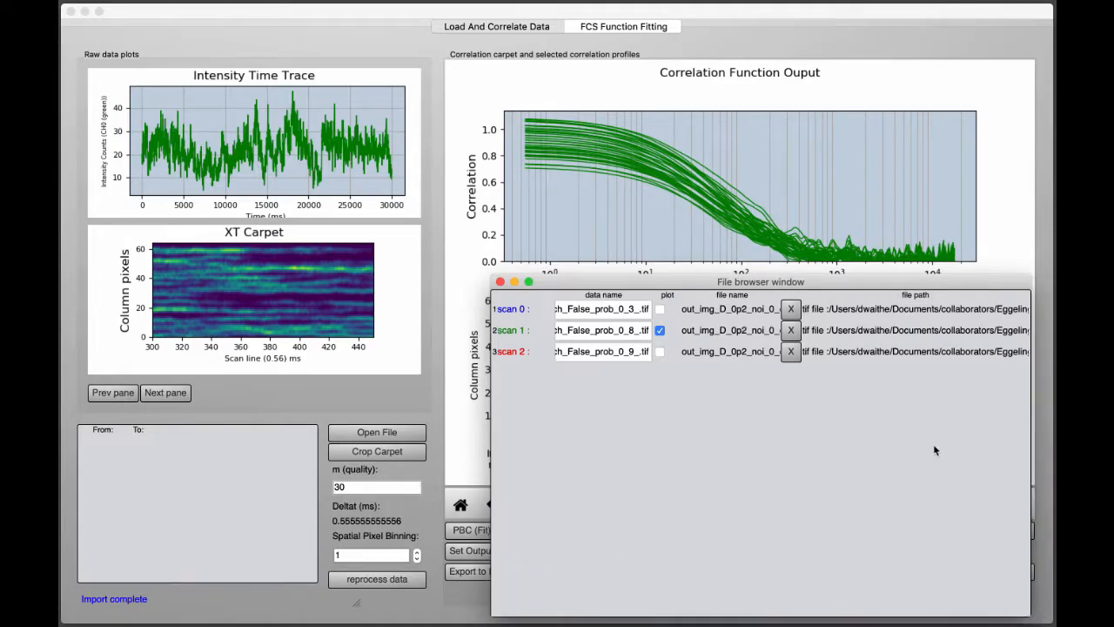
drag(822, 282, 308, 119)
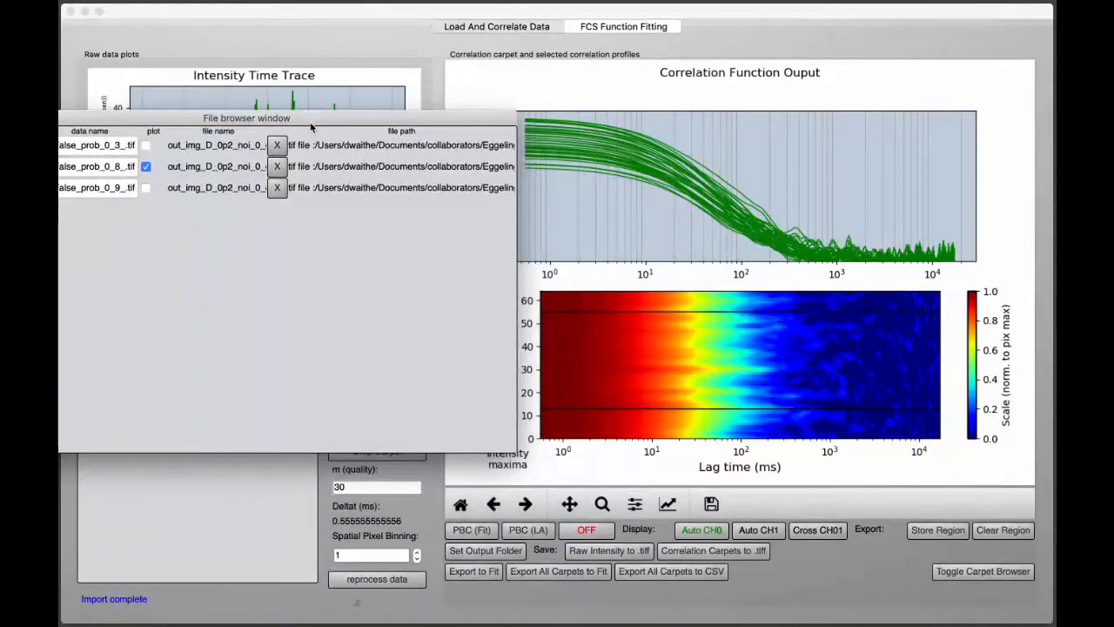
drag(383, 122, 693, 126)
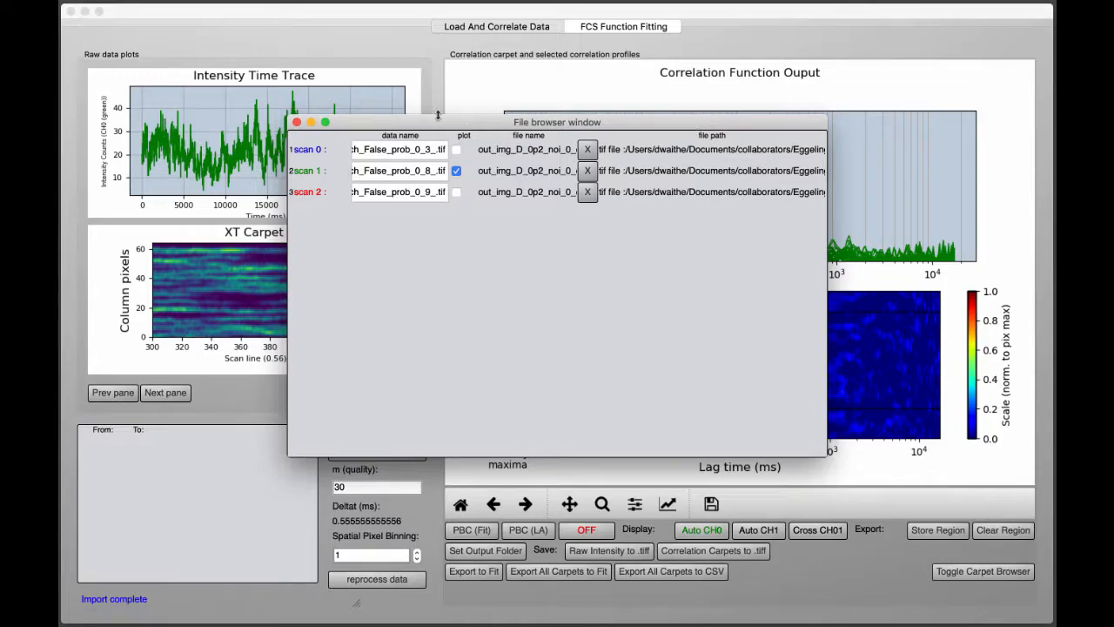
click(296, 122)
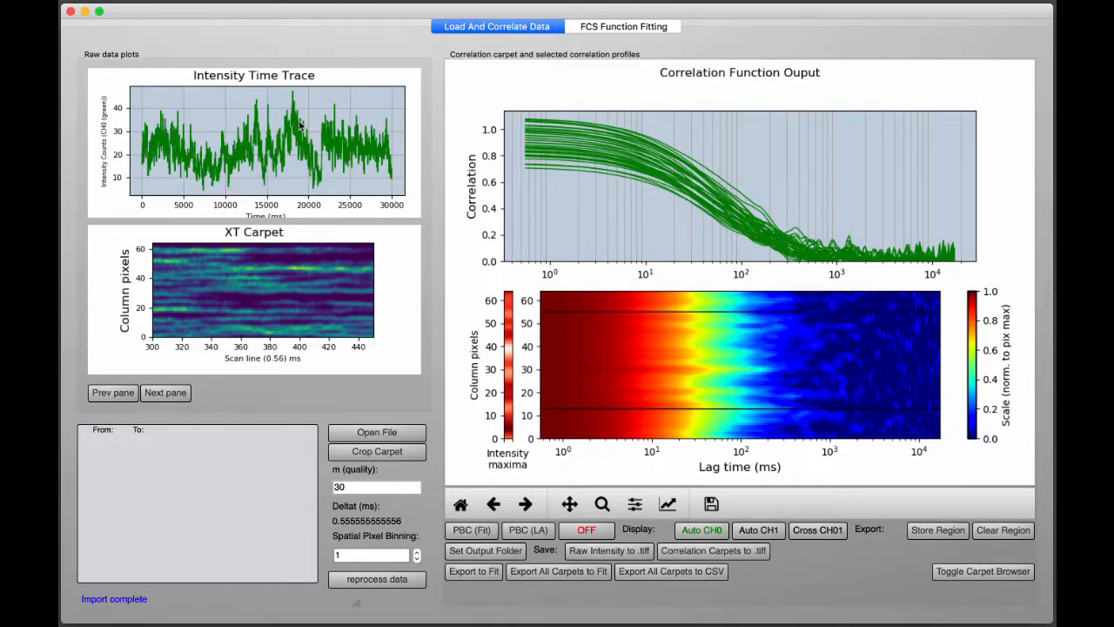
click(1003, 572)
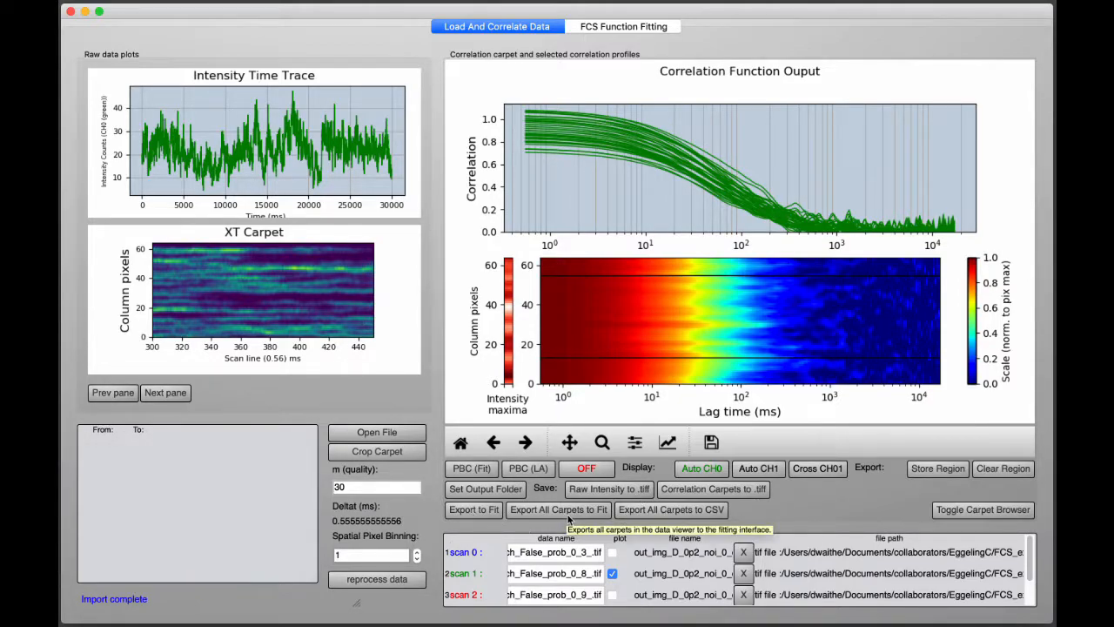
Export all carpets to the FCS function fitting interface and plot the first curve of the first carpet.
click(574, 515)
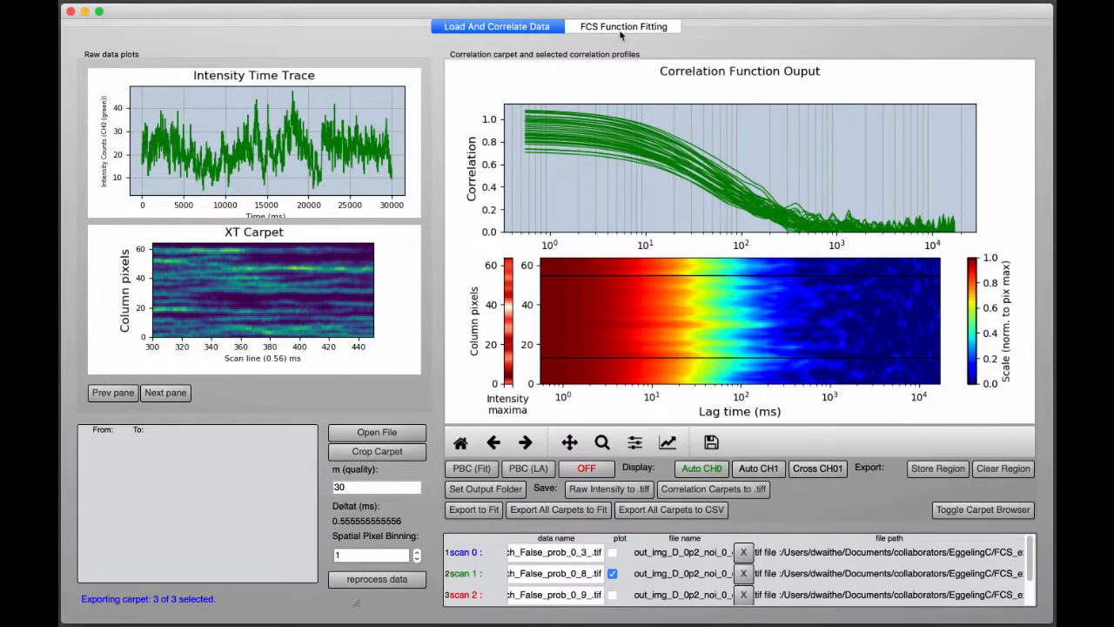
click(620, 33)
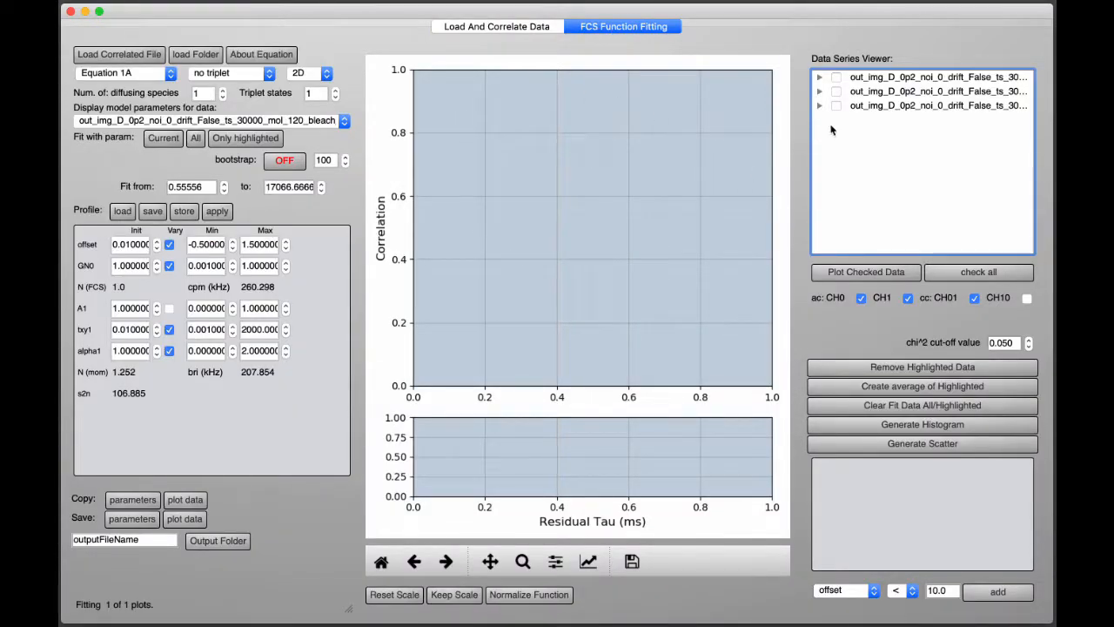
click(820, 77)
click(850, 92)
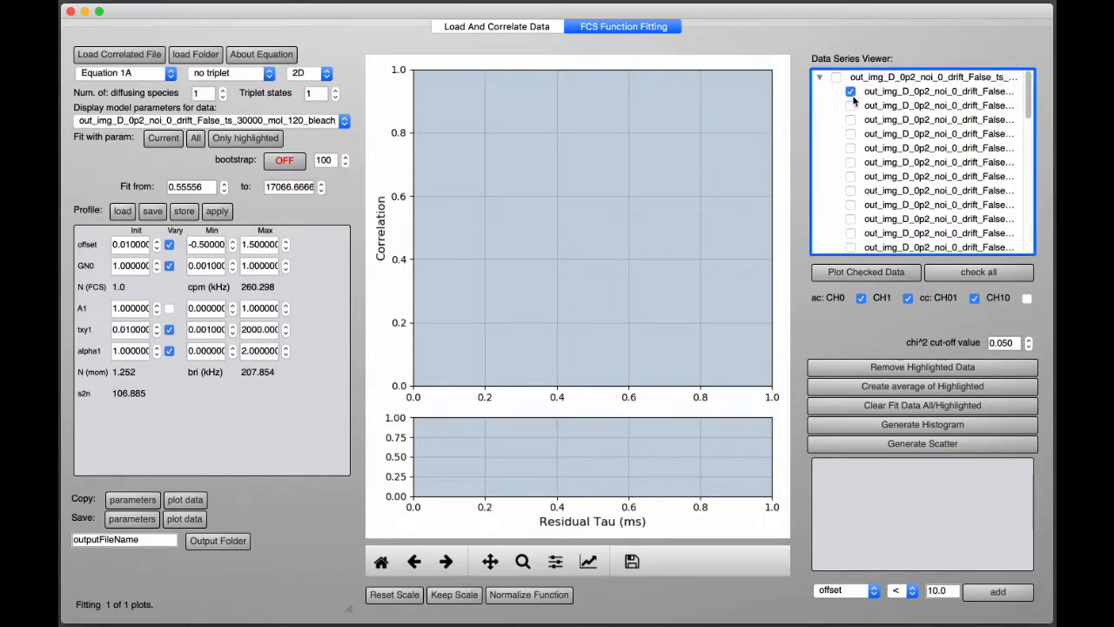
click(886, 272)
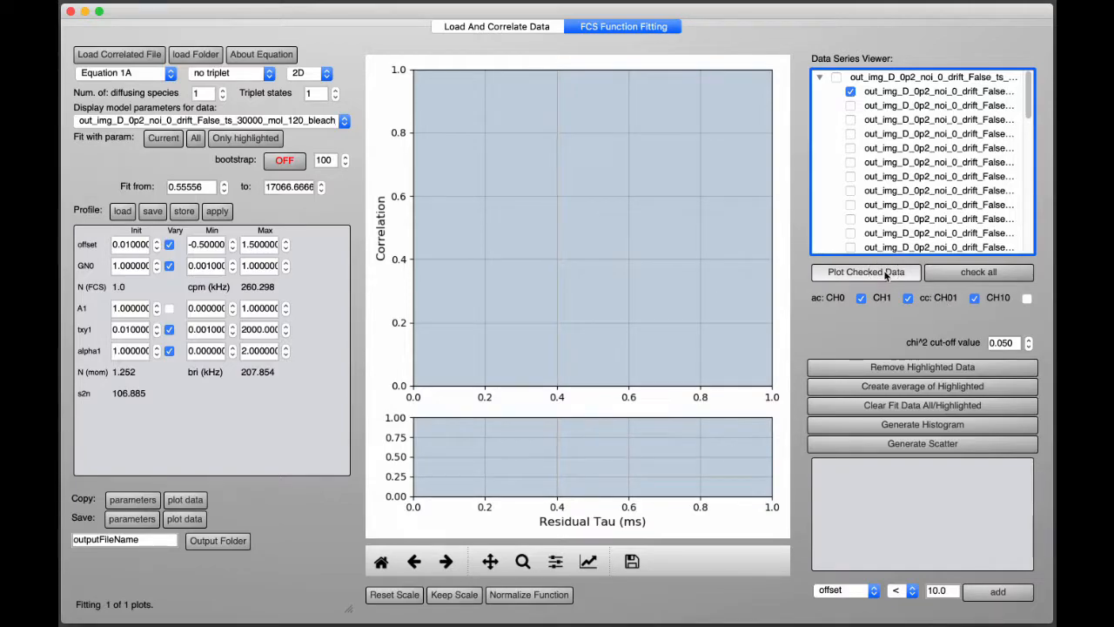
Add the first carpet's second and third curves to the correlation plot.
click(851, 105)
click(850, 119)
click(870, 271)
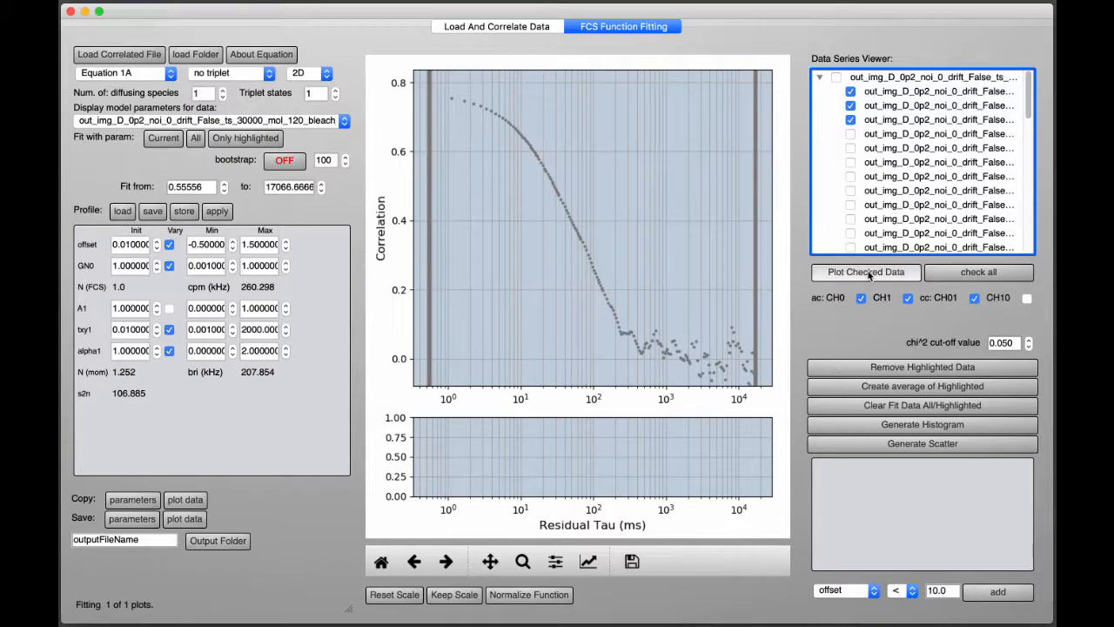
Plot the curves of all three carpets together and expand the first carpet's data series.
click(821, 79)
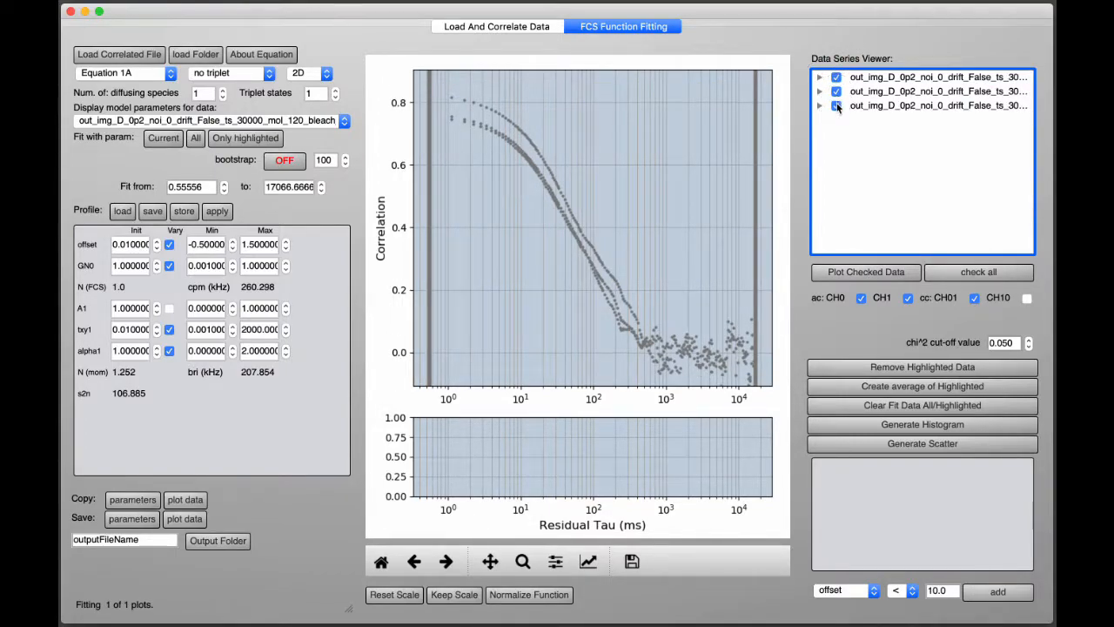
click(845, 273)
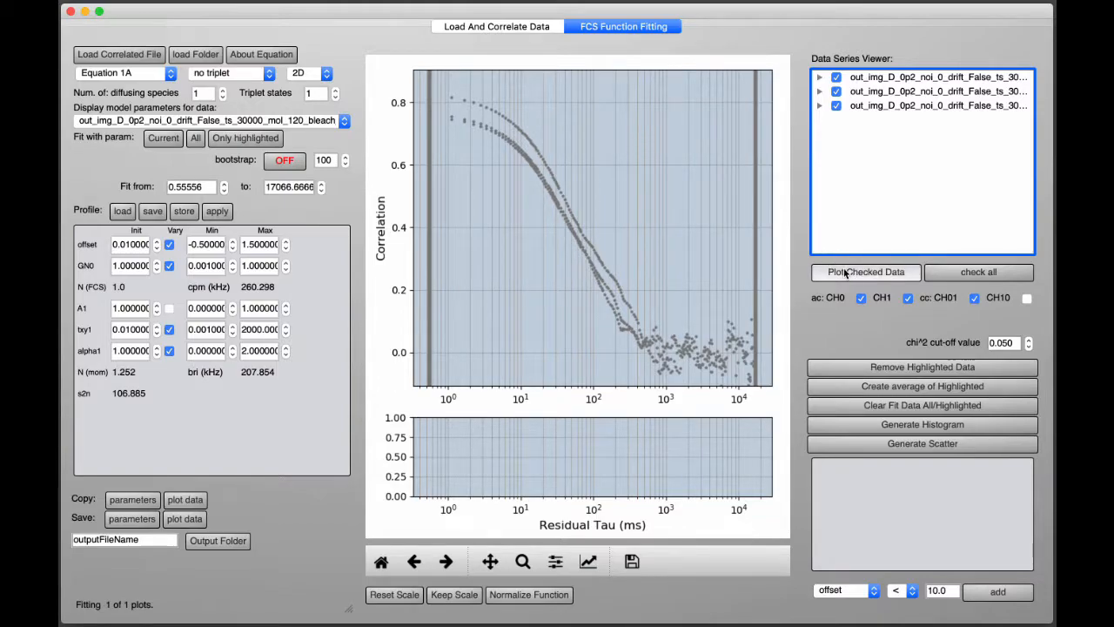
click(821, 79)
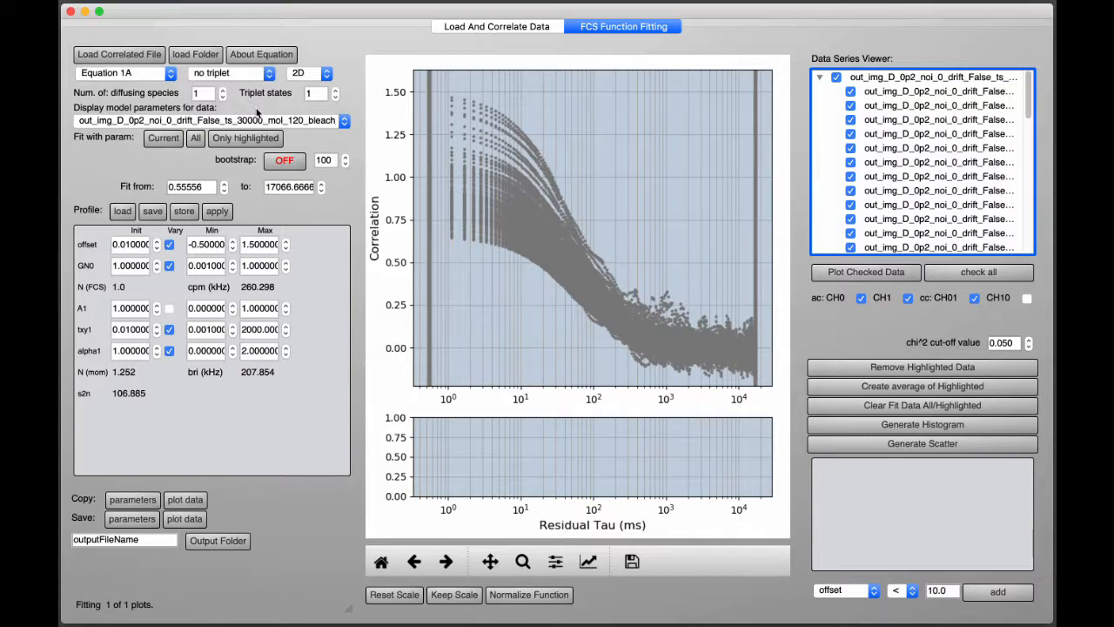
Choose the first carpet's third curve as the current data and fit it twice with the Equation 1A model.
click(318, 121)
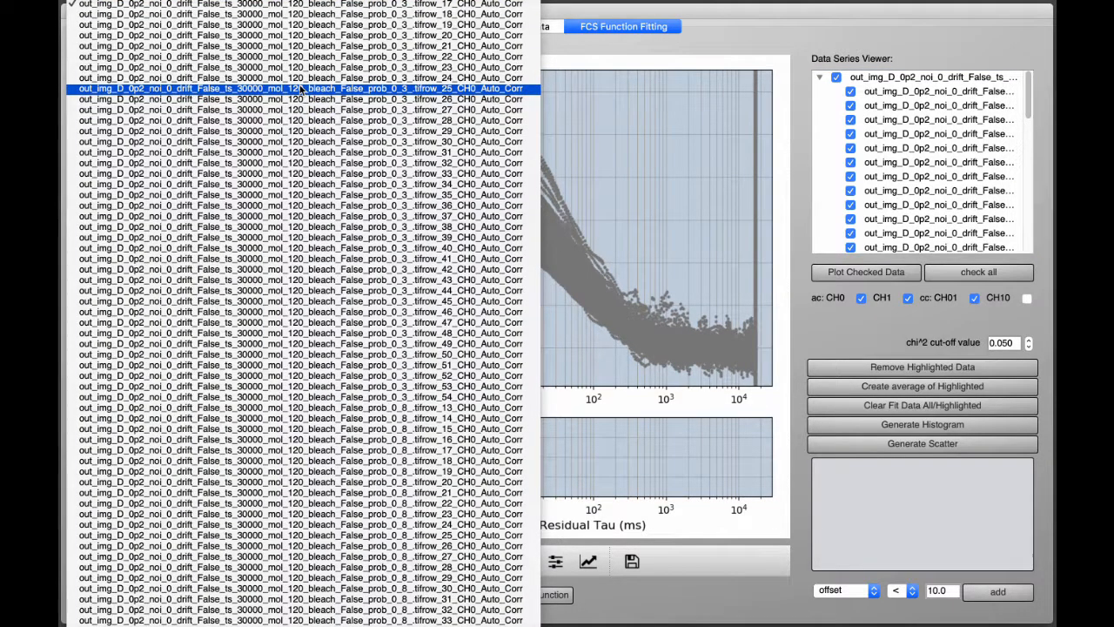
click(292, 4)
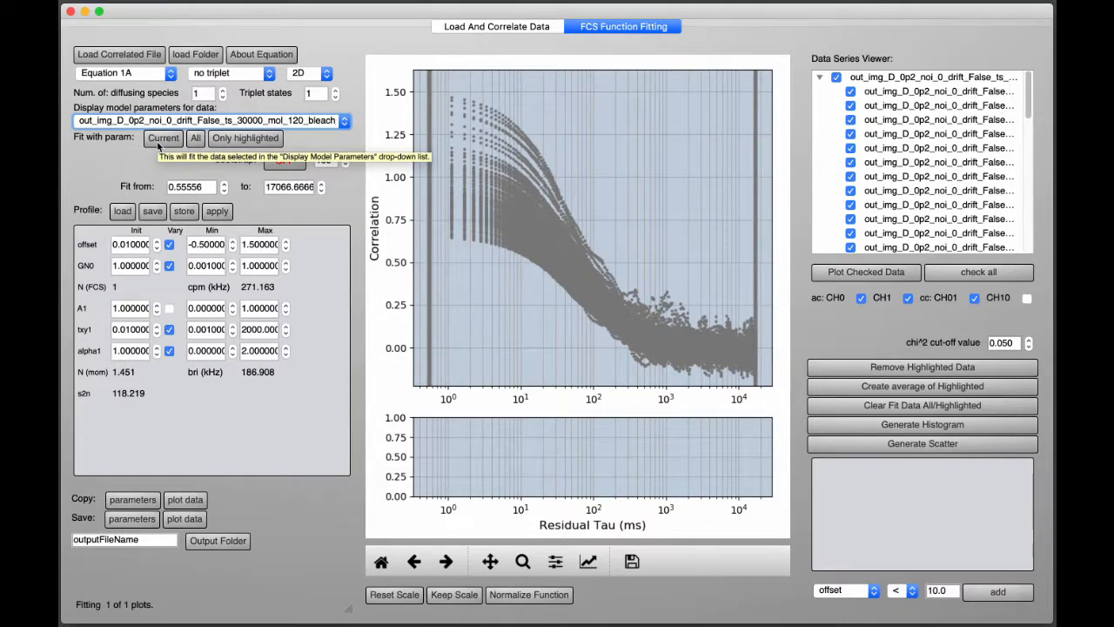
click(158, 141)
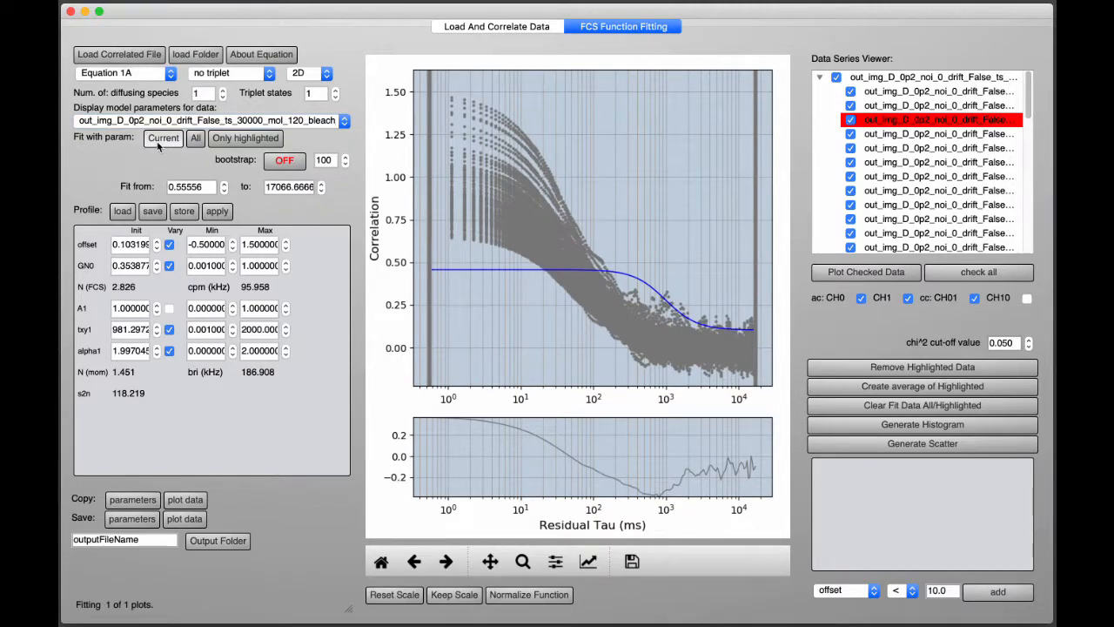
click(157, 144)
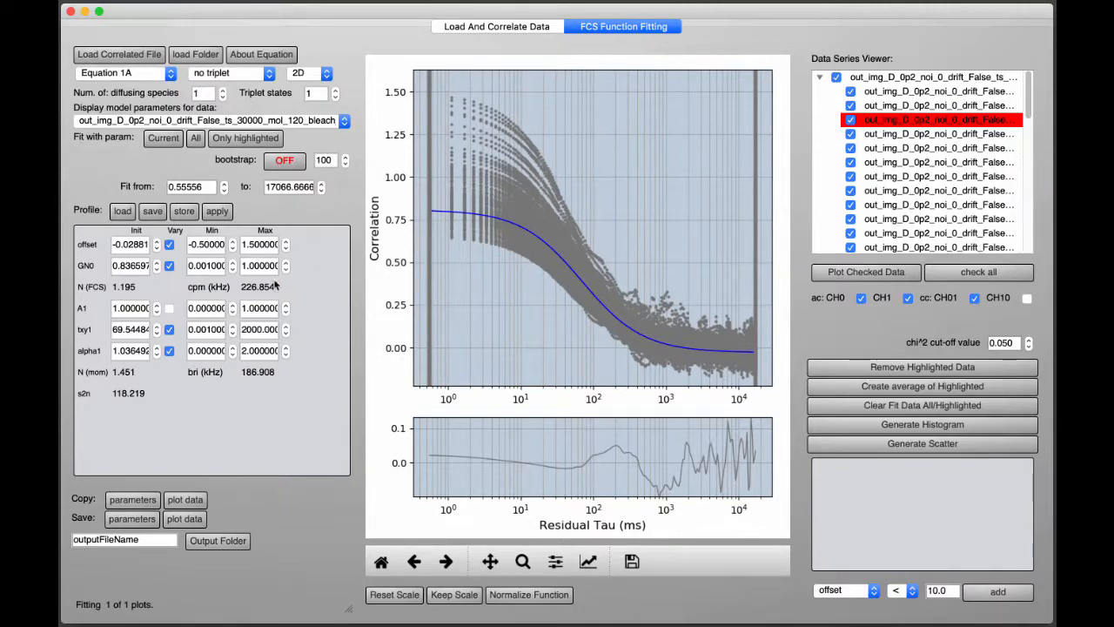
Set the maximum of GN0 to 2 and refit the current curve.
double_click(250, 265)
text(2)
click(166, 141)
Fit all curves with the current model parameters, running the fit twice.
click(197, 139)
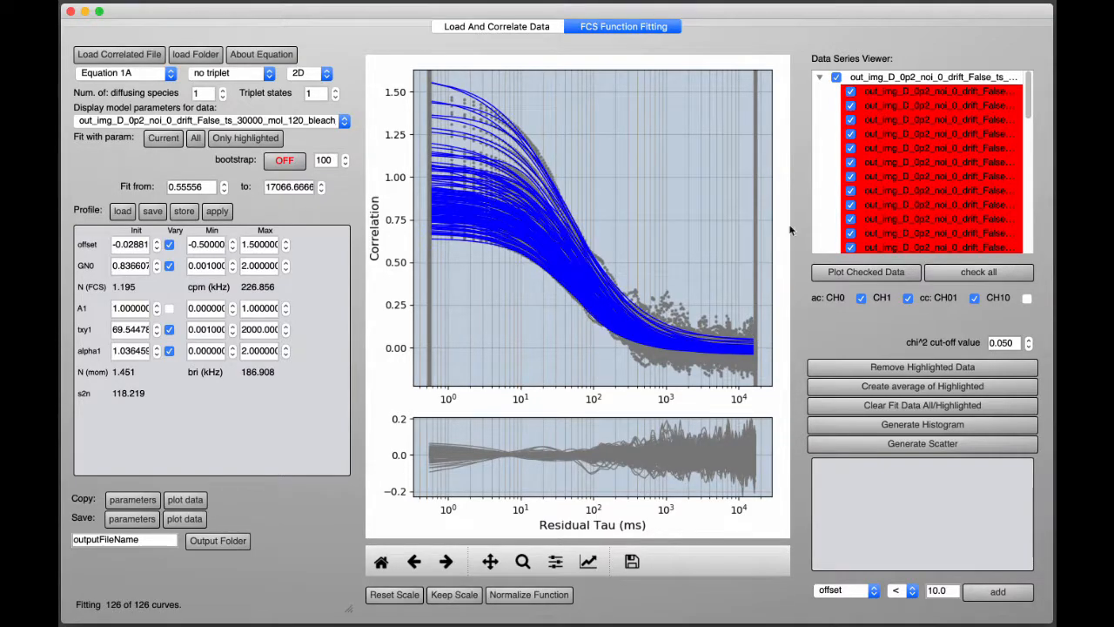
drag(1030, 94, 1020, 71)
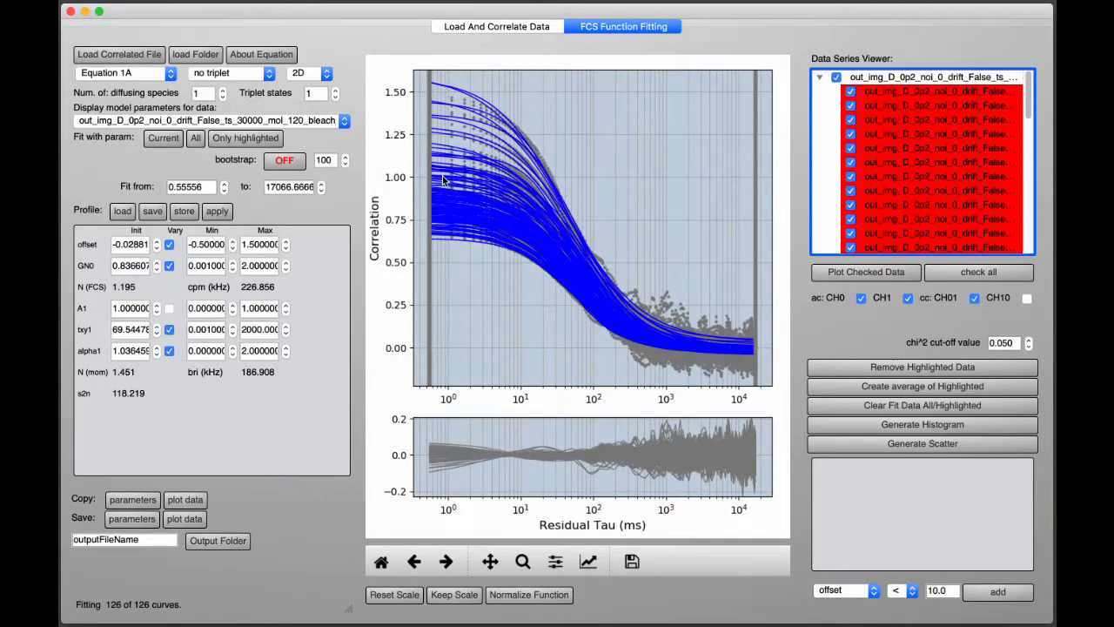
click(196, 138)
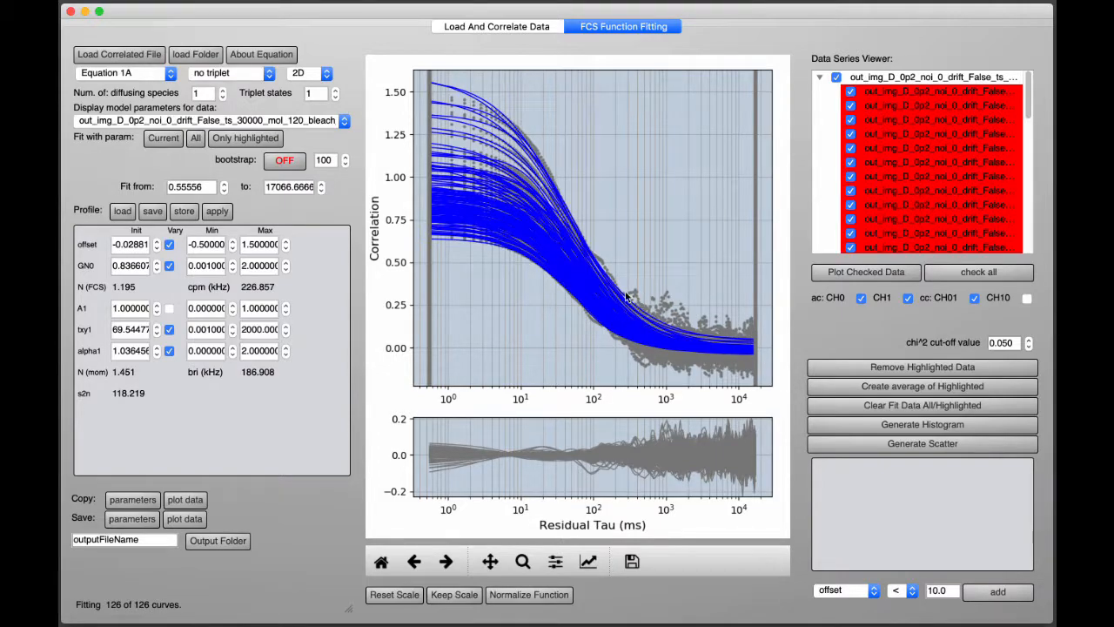
Set the chi^2 cut-off value to 0.200 and refit all curves.
click(1001, 342)
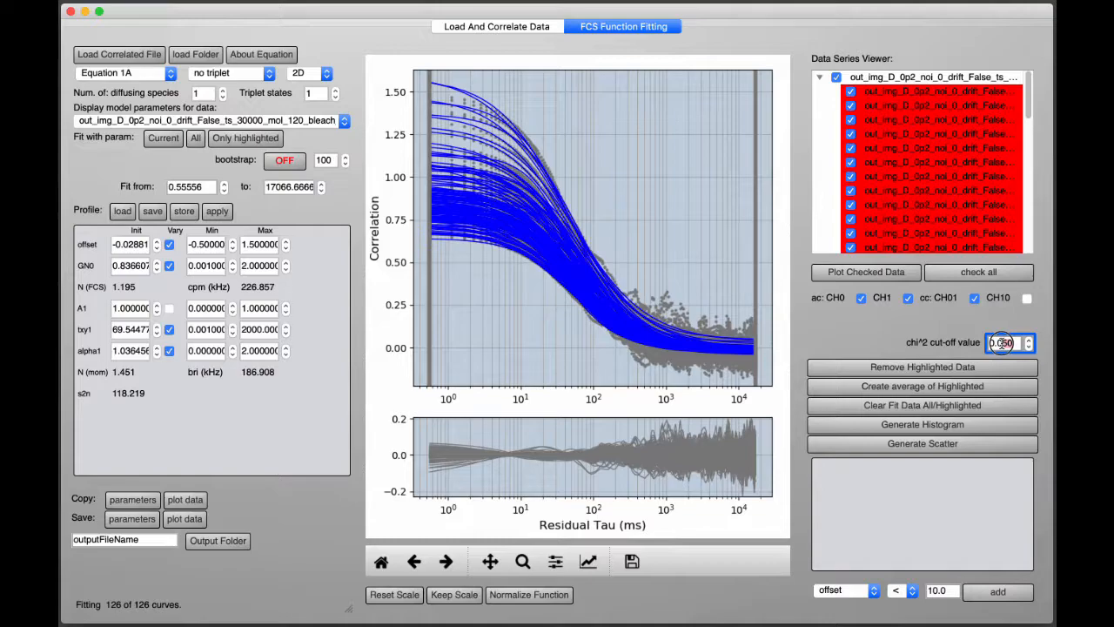
text(3)
click(195, 139)
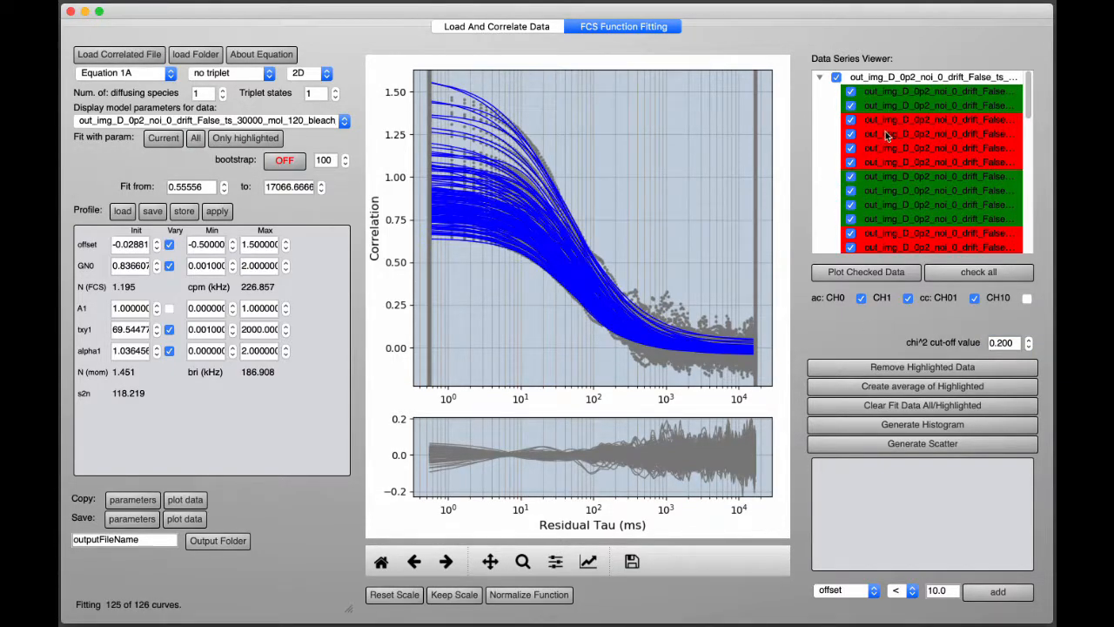
drag(1028, 115, 1029, 77)
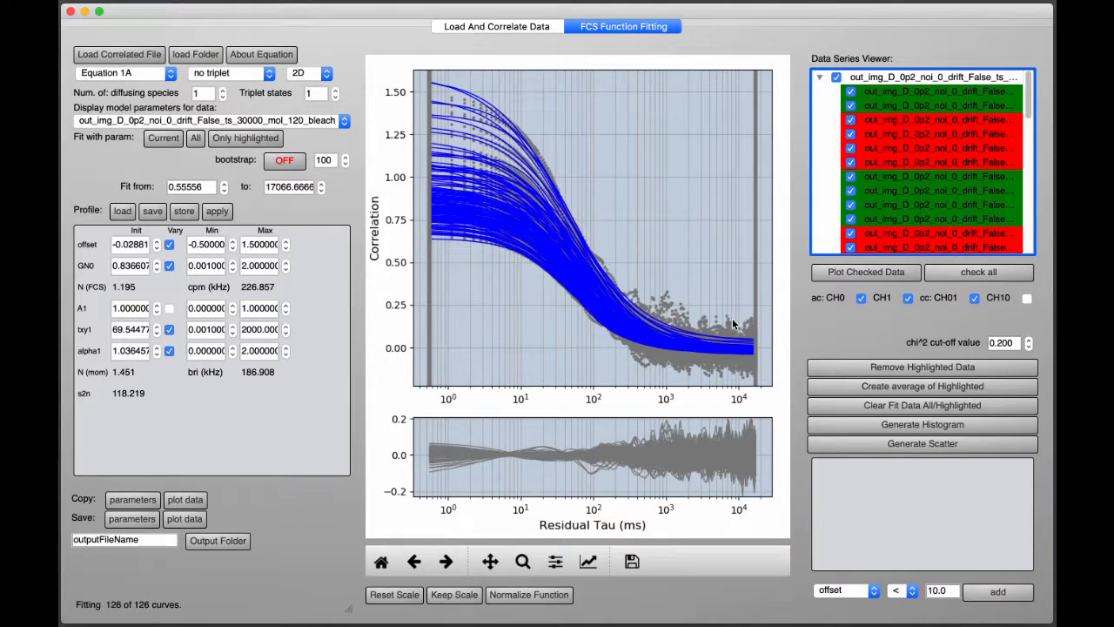
Uncheck the first carpet's curves, check only its second curve, and replot the checked data.
click(835, 77)
click(850, 105)
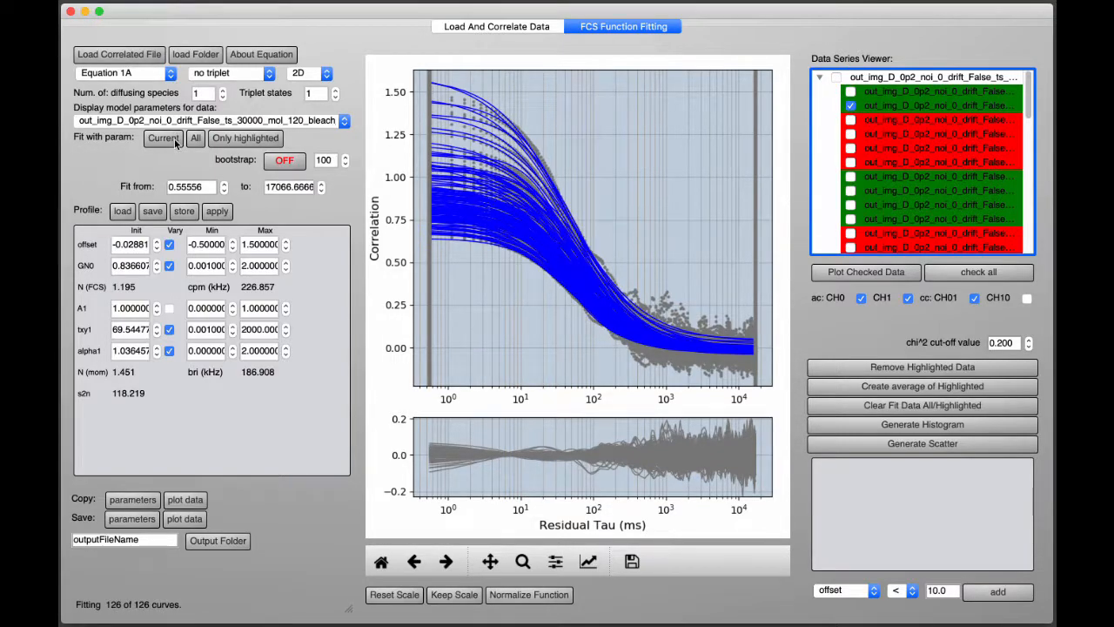
click(832, 274)
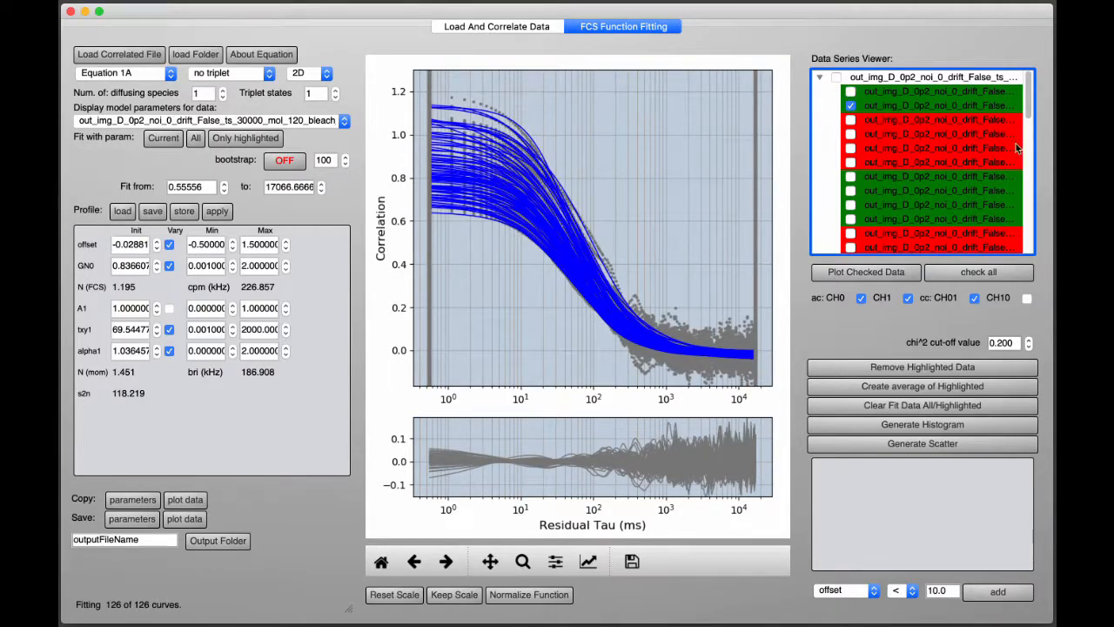
Clear the remaining checked curves from the plot and plot only the first carpet's seventh curve with its fit.
click(820, 78)
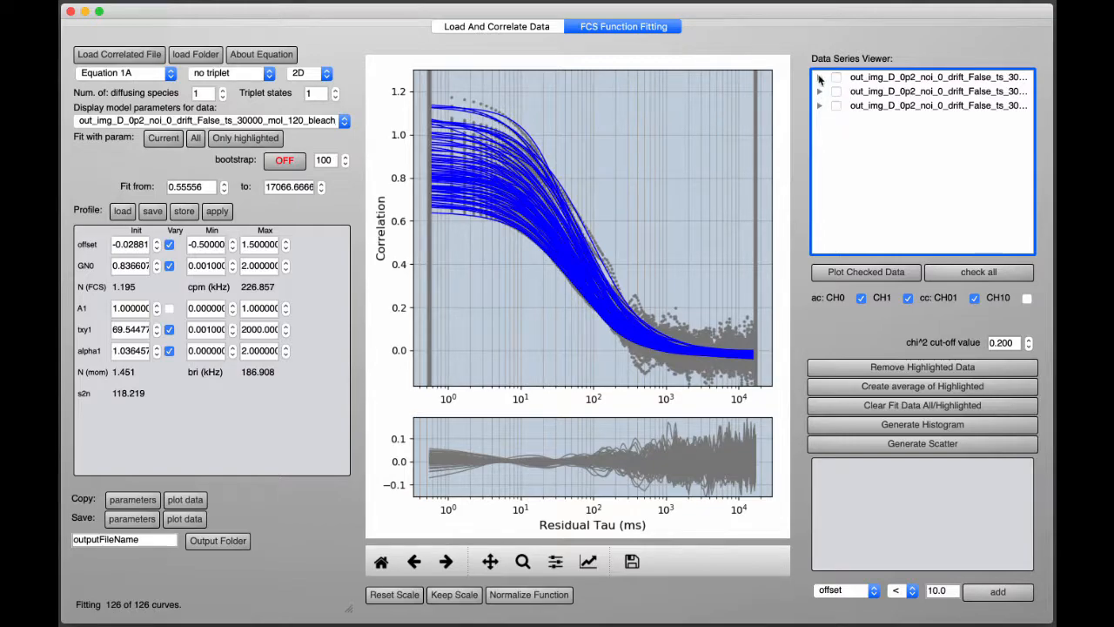
click(820, 77)
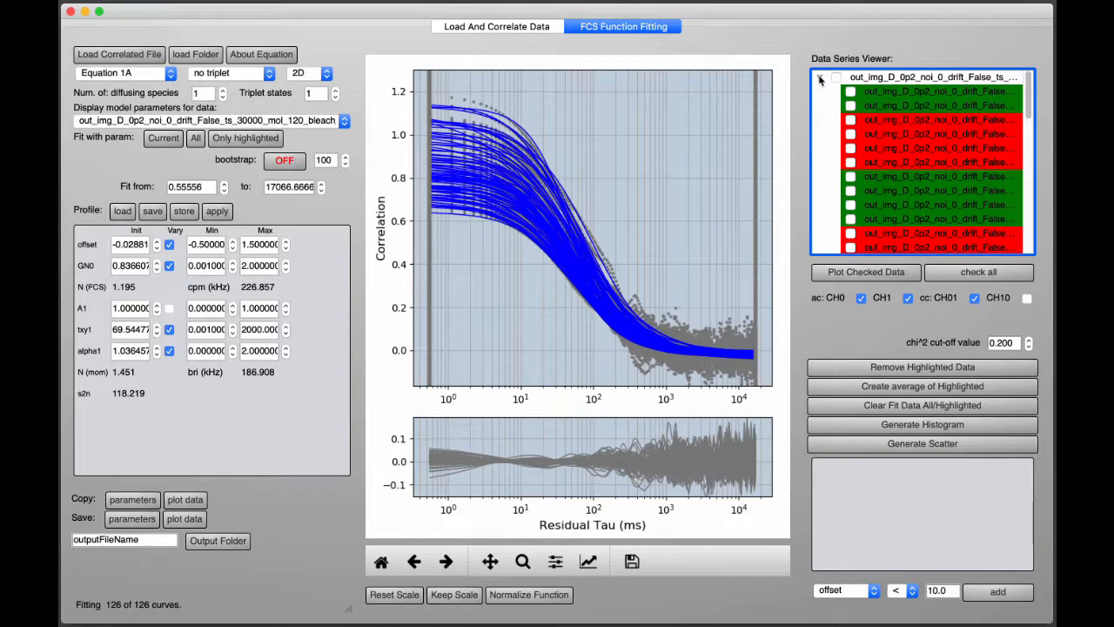
click(873, 273)
click(850, 177)
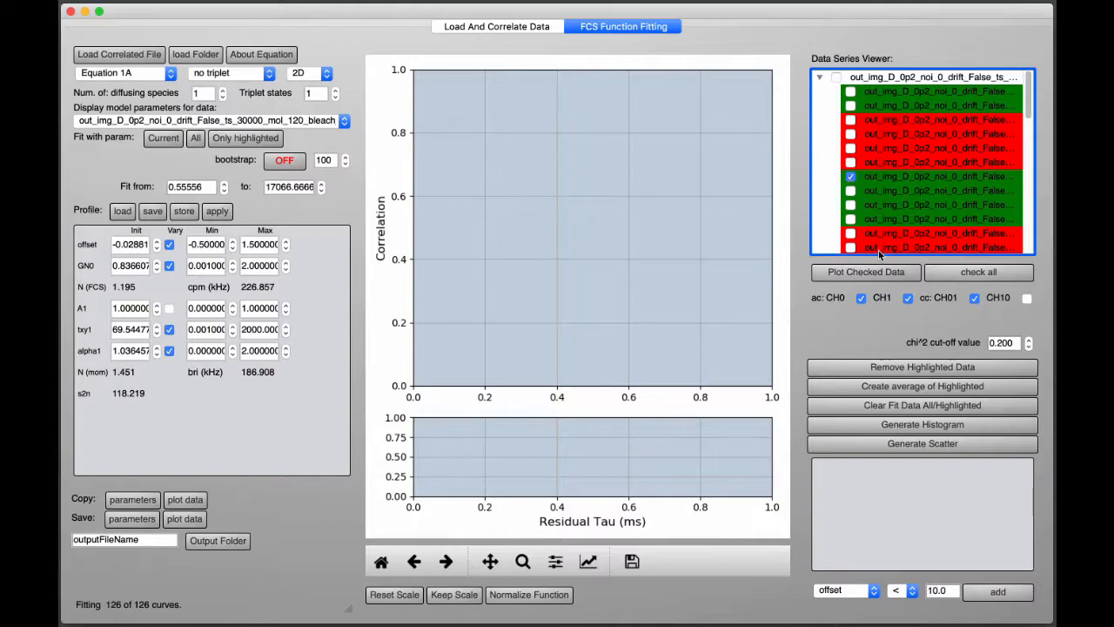
click(864, 273)
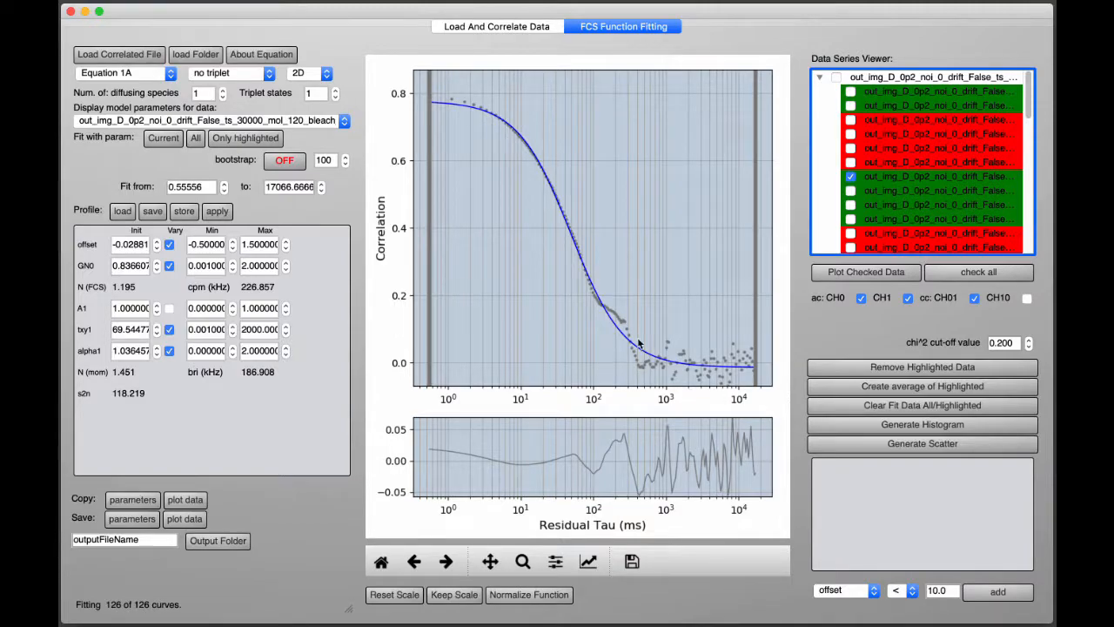
Review the dimensionality, triplet and equation options available for the fitting model, keeping 2D, no triplet and Equation 1A.
click(315, 76)
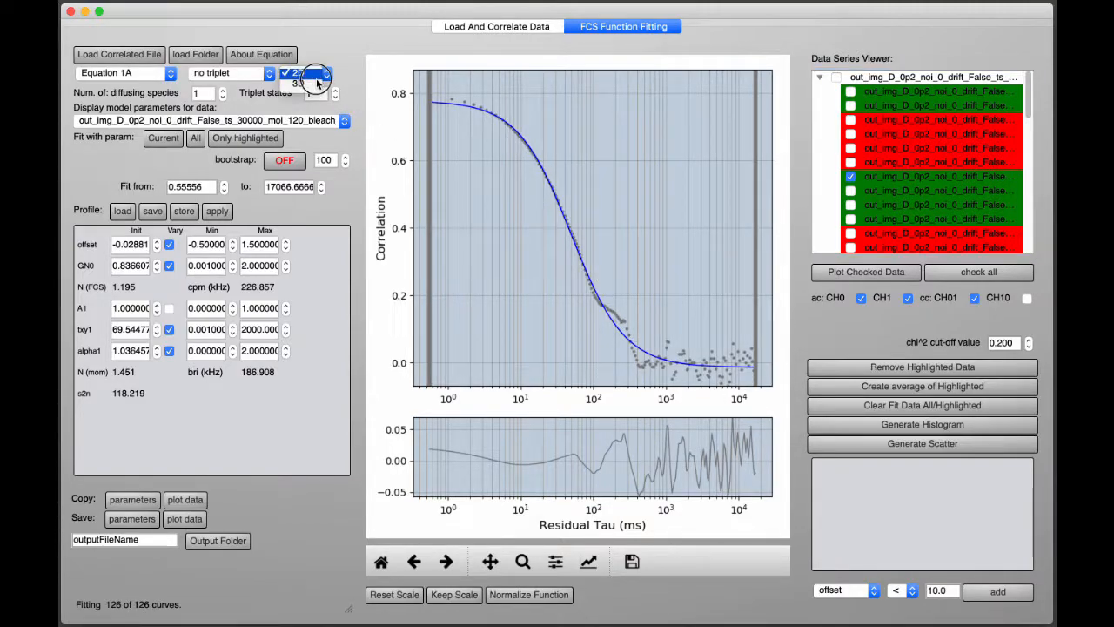
click(315, 74)
click(263, 75)
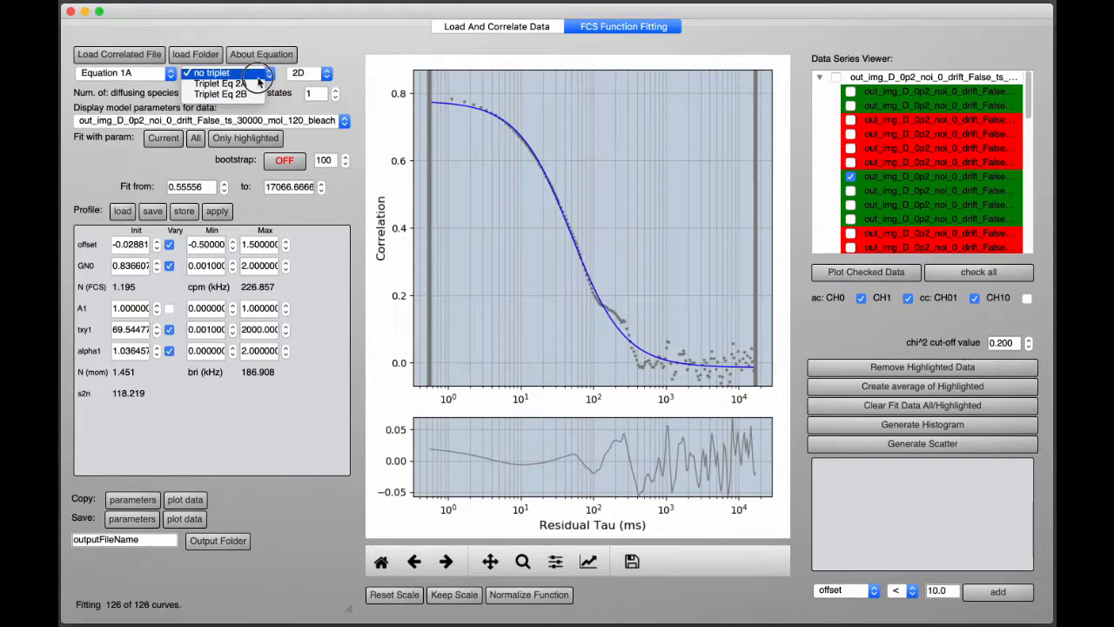
click(259, 76)
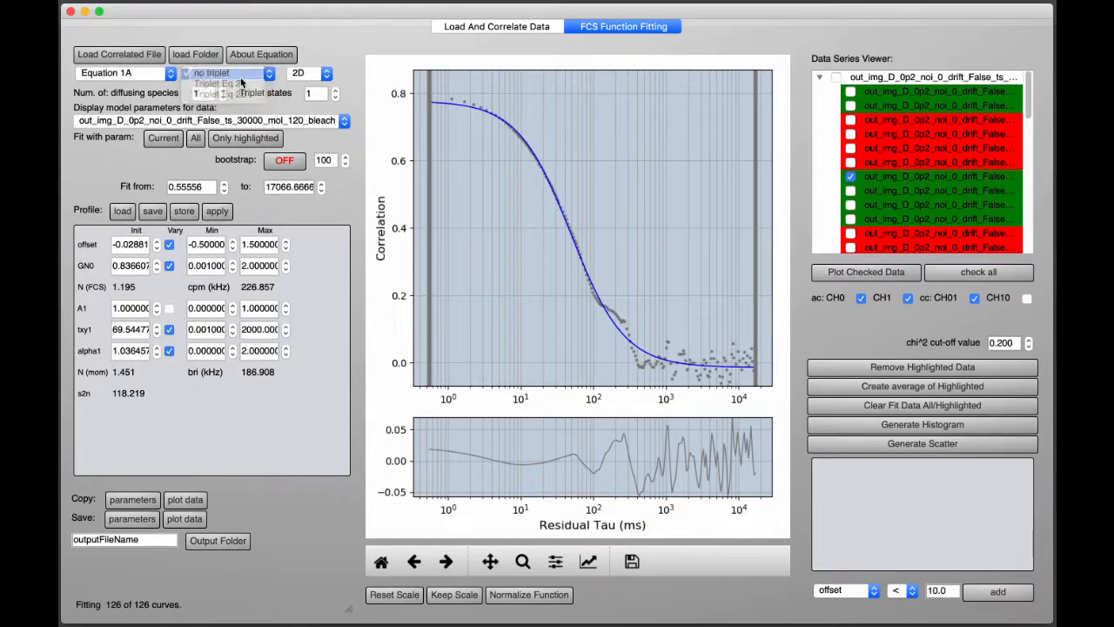
click(169, 77)
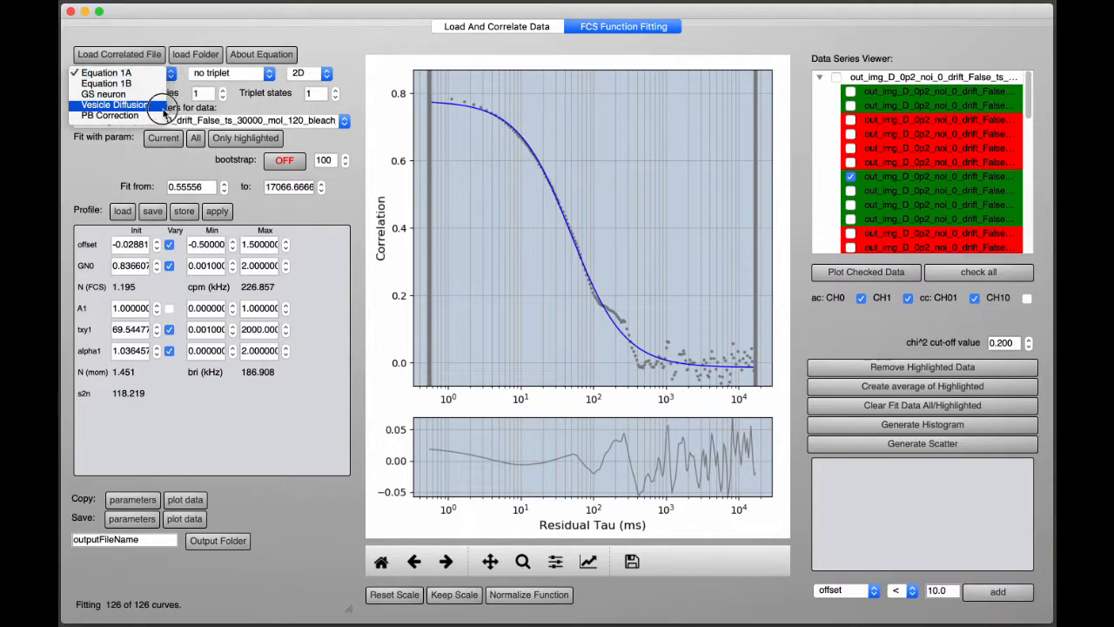
click(159, 75)
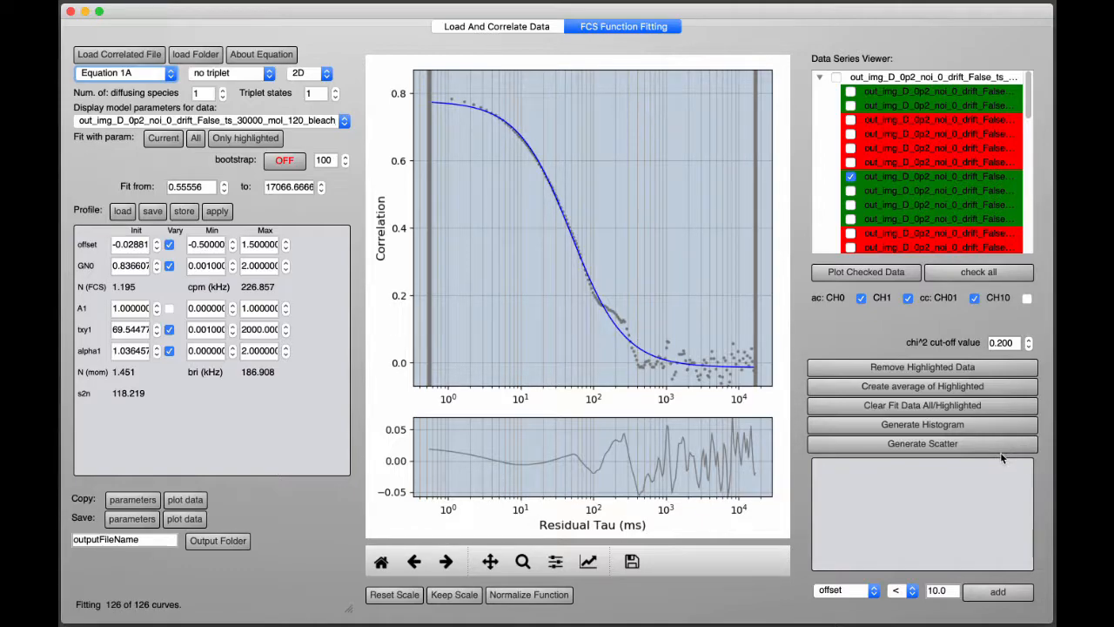
Generate a scatter plot of txy1 against GN0 for the fitted data and close the visualisation window.
click(967, 447)
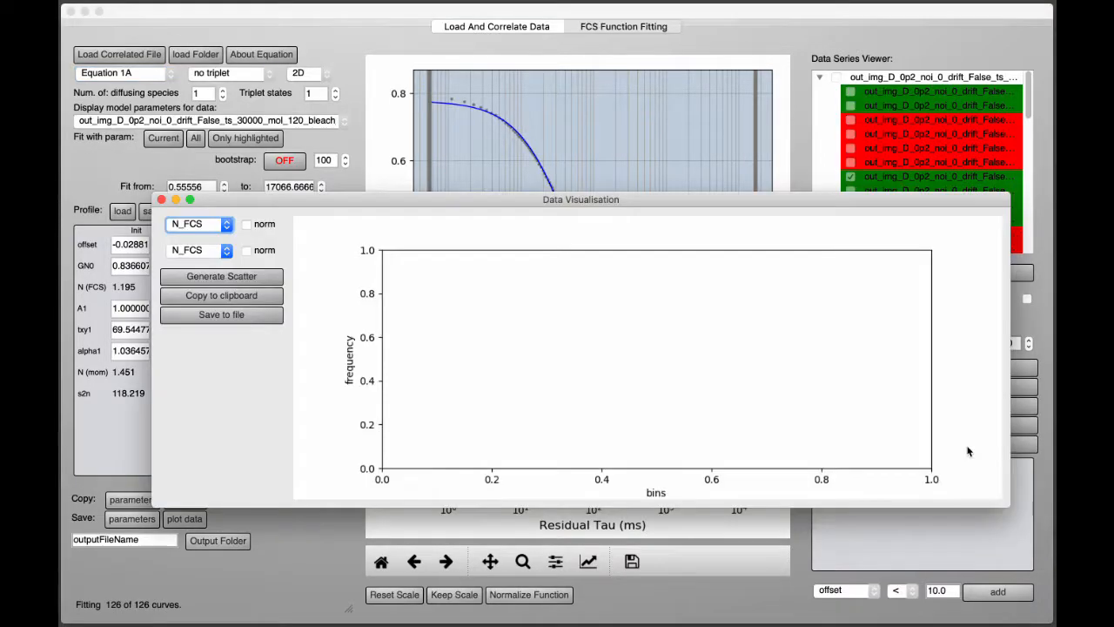
click(225, 224)
click(180, 288)
click(226, 251)
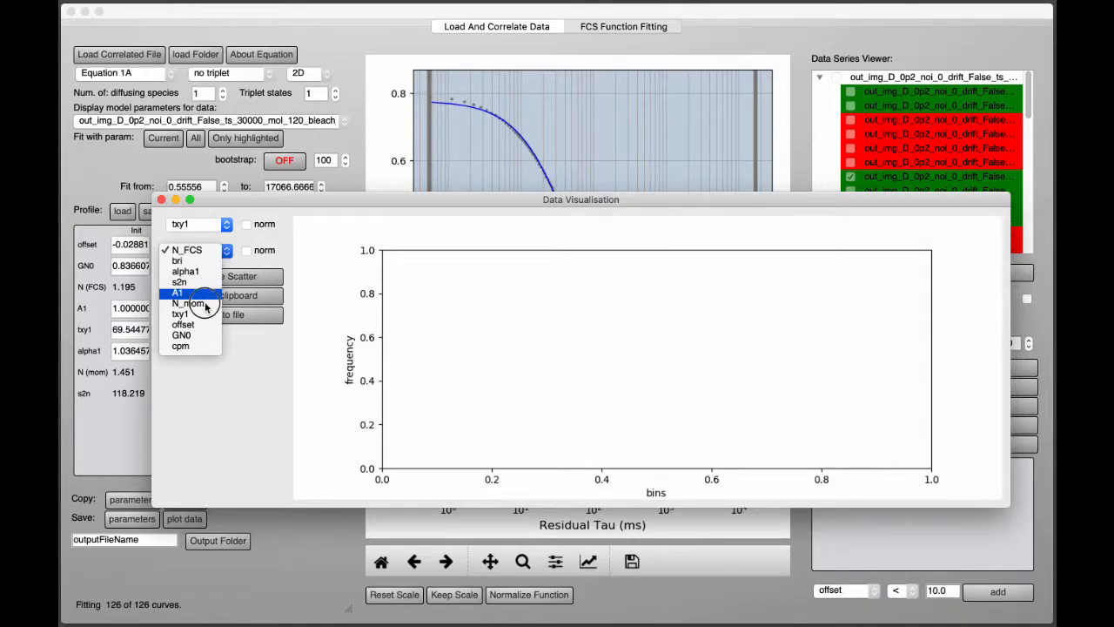
click(194, 336)
click(234, 286)
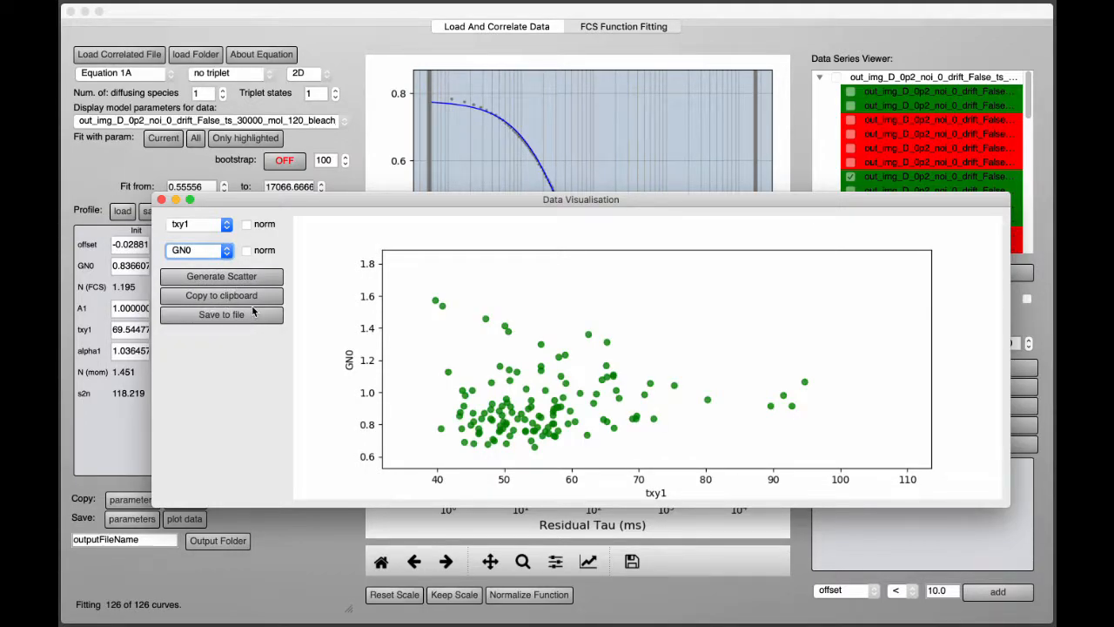
click(161, 199)
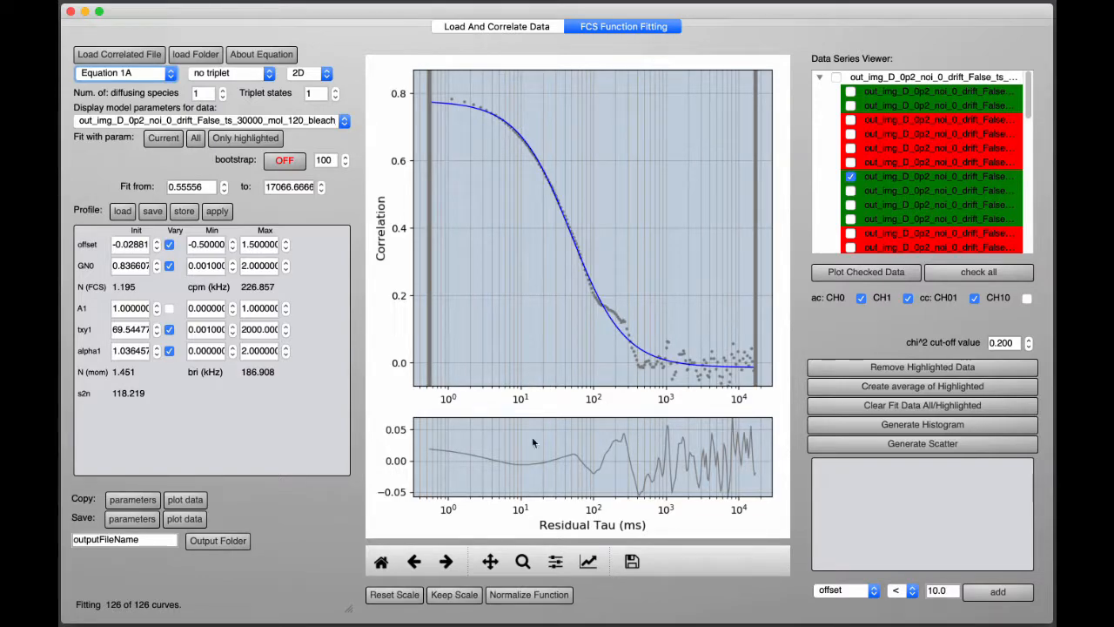
Copy the fit parameters to the clipboard and open the output file name for editing.
click(144, 506)
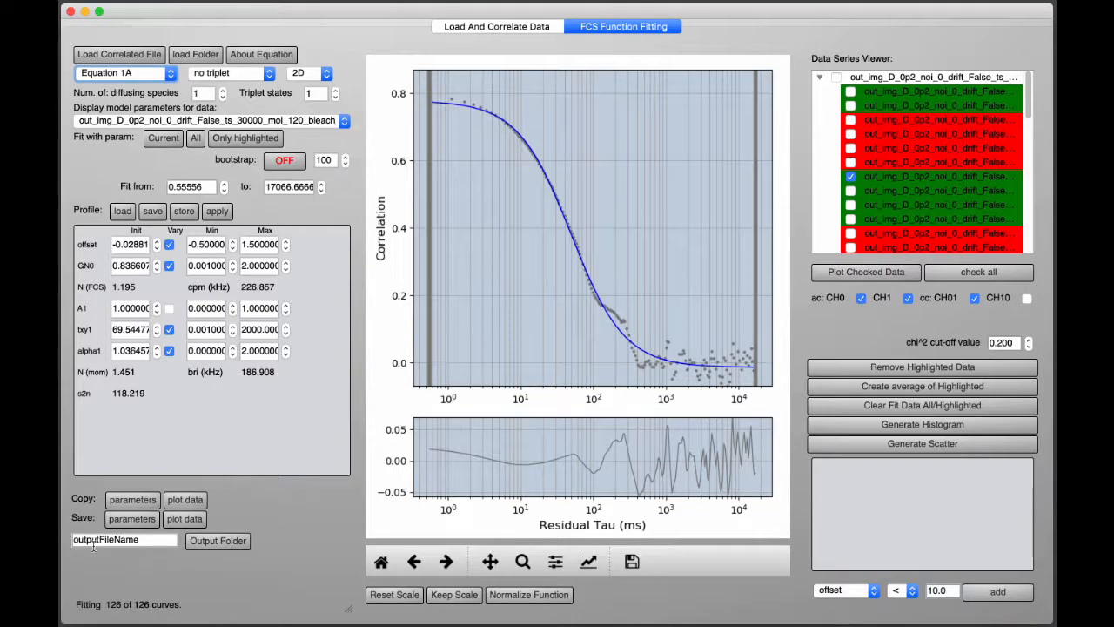
click(160, 540)
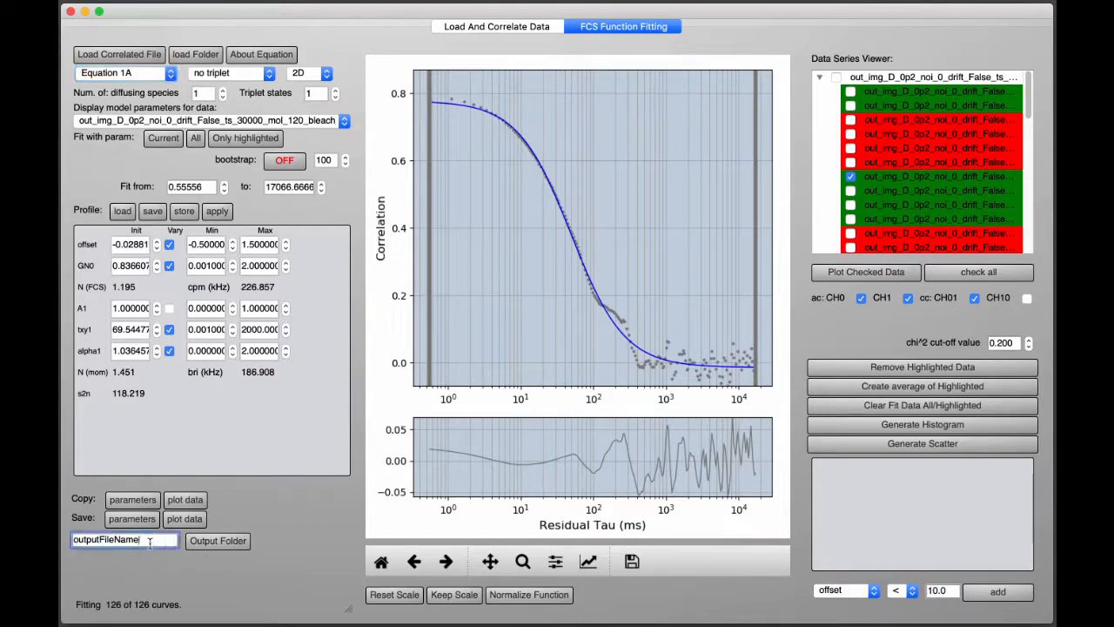